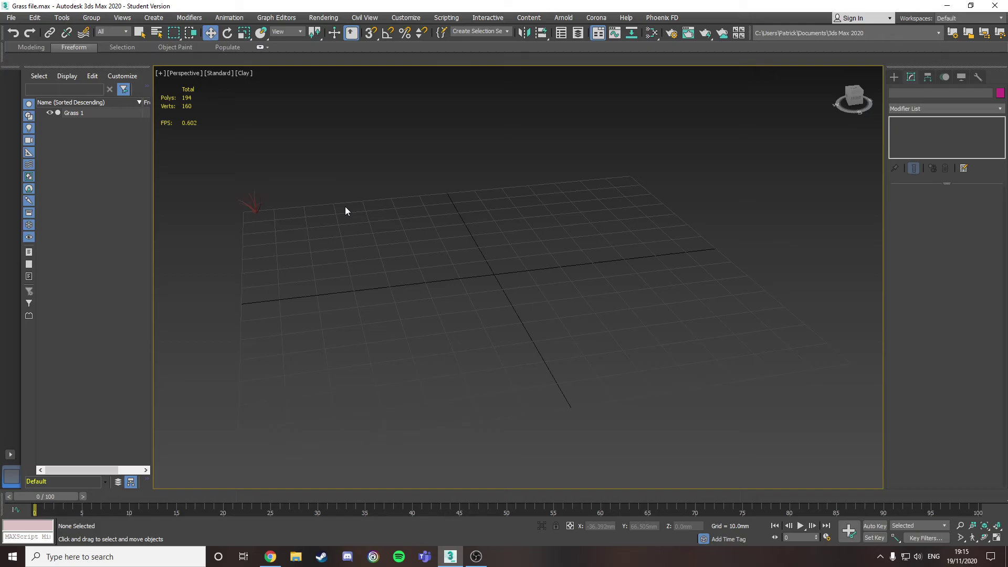
# - Examine the Grass 1 clump up close and its position relative to the grid
pyautogui.moveTo(289, 229); pyautogui.dragTo(402, 267, button='middle')
pyautogui.scroll(5, 374, 244)
pyautogui.scroll(2, 434, 265)
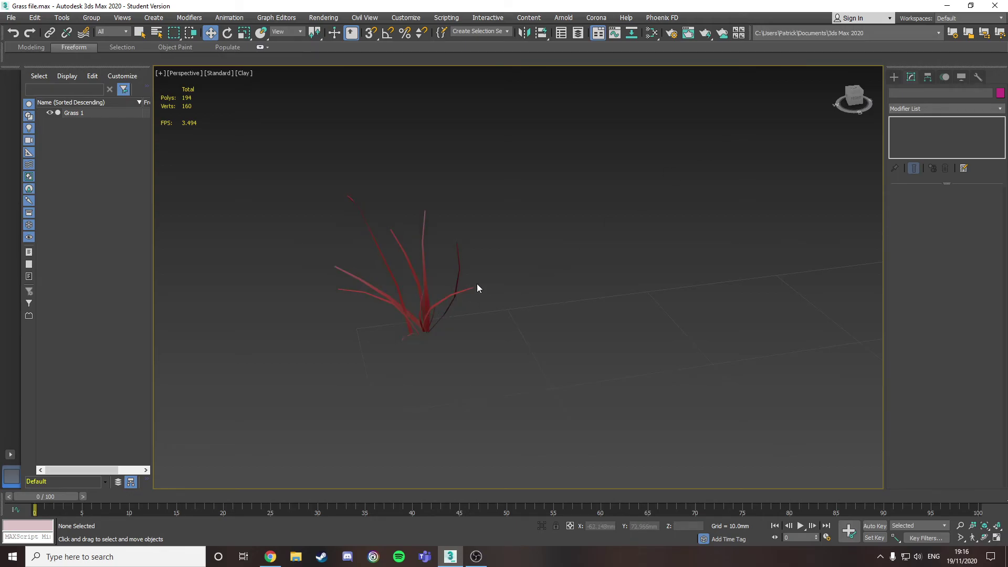
pyautogui.scroll(-2, 541, 232)
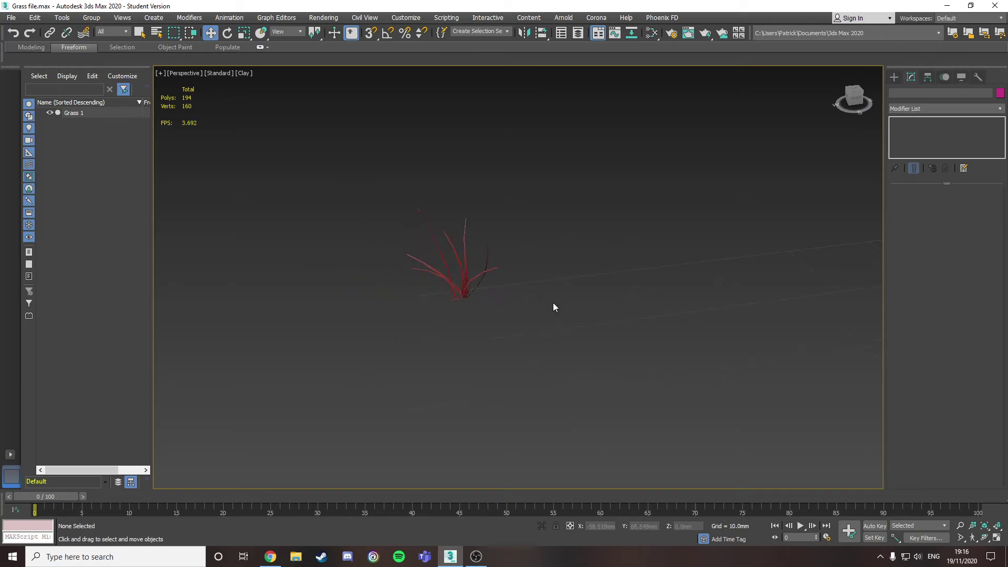
pyautogui.moveTo(539, 232); pyautogui.dragTo(430, 182, button='middle')
pyautogui.scroll(-2, 430, 182)
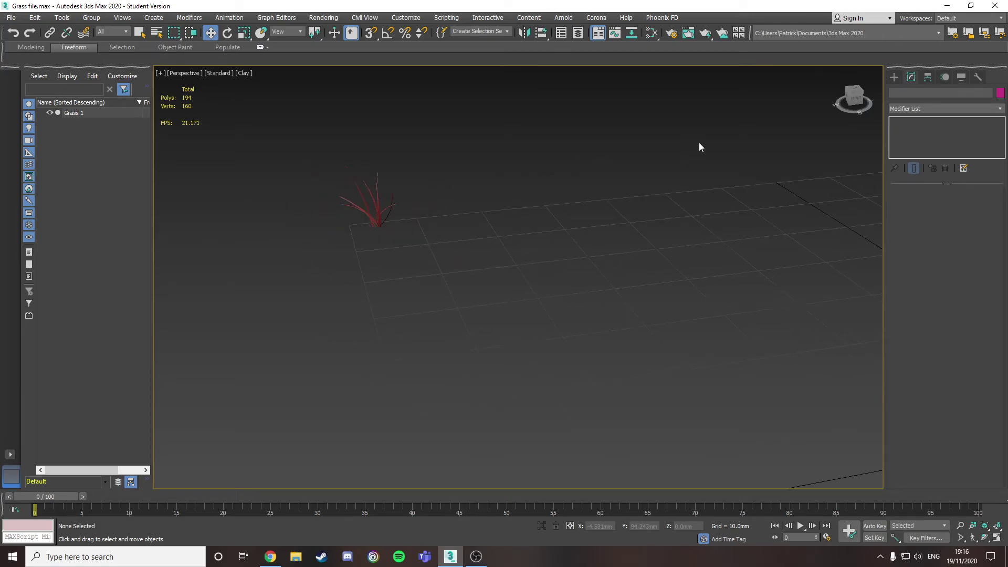
pyautogui.scroll(-2, 699, 143)
pyautogui.moveTo(698, 143); pyautogui.dragTo(395, 154, button='middle')
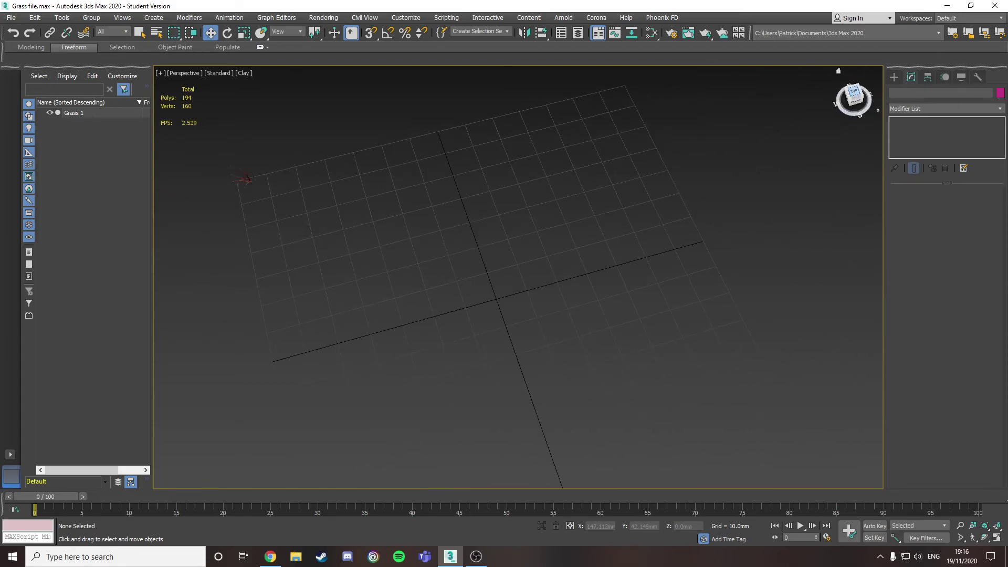
pyautogui.moveTo(856, 99); pyautogui.dragTo(767, 130)
pyautogui.moveTo(280, 170); pyautogui.dragTo(270, 190, button='middle')
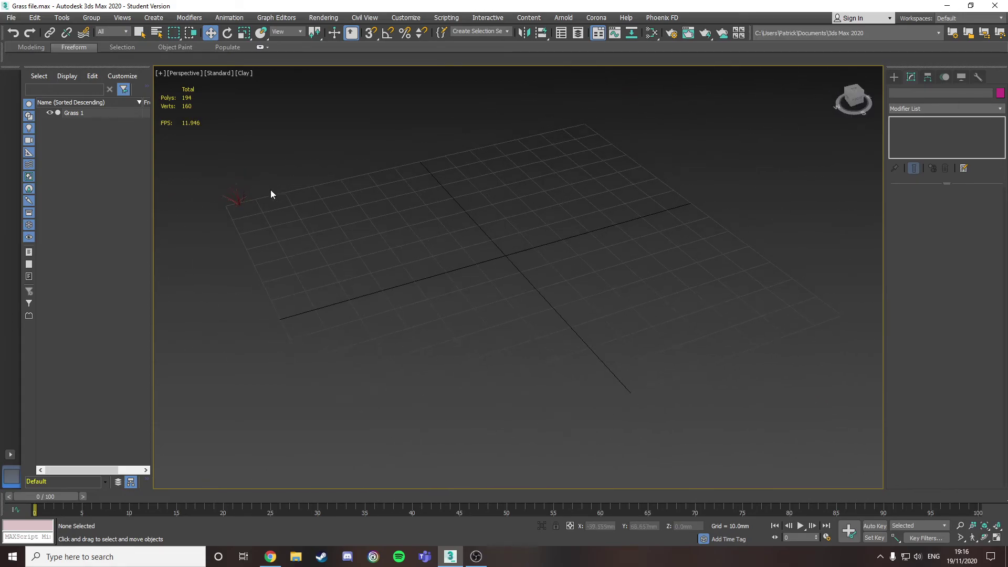
# - Create a standard plane about 141 mm long and 109 mm wide on the grid beside the grass clump
pyautogui.click(894, 77)
pyautogui.click(919, 106)
pyautogui.click(919, 116)
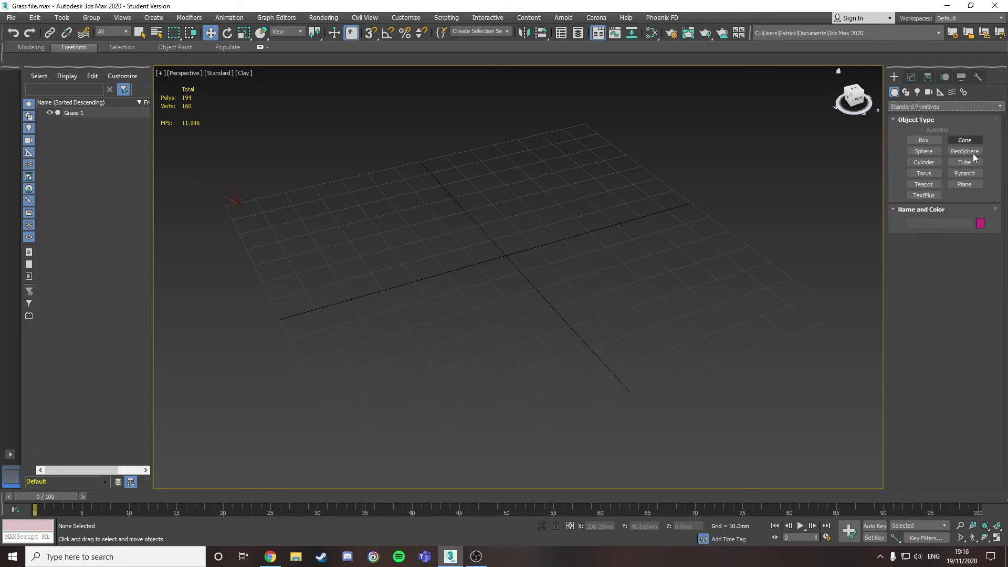
pyautogui.click(965, 184)
pyautogui.moveTo(340, 177); pyautogui.dragTo(860, 300)
pyautogui.press('w')
pyautogui.click(355, 298)
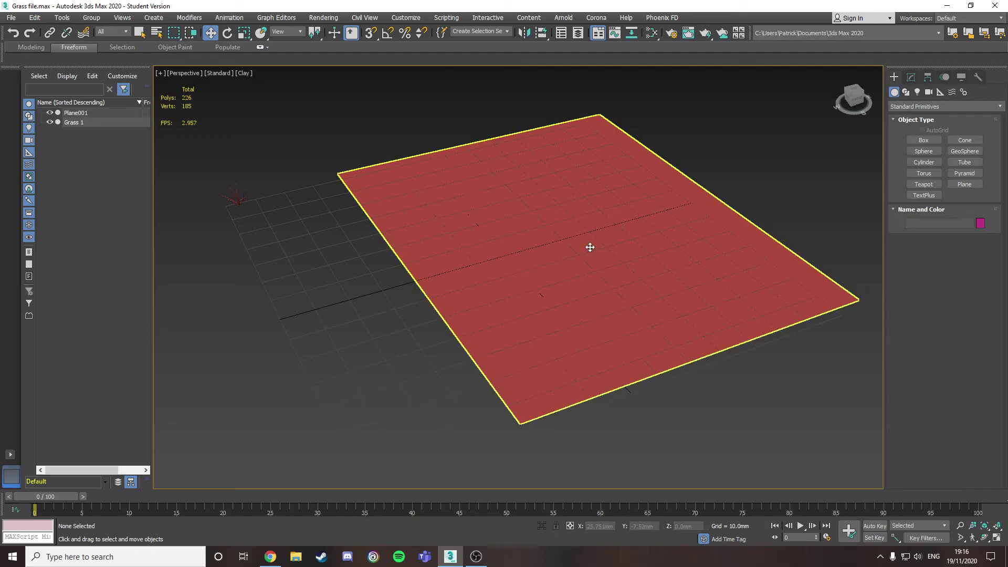
# - Set the plane's length and width segments to 1
pyautogui.click(590, 243)
pyautogui.click(911, 77)
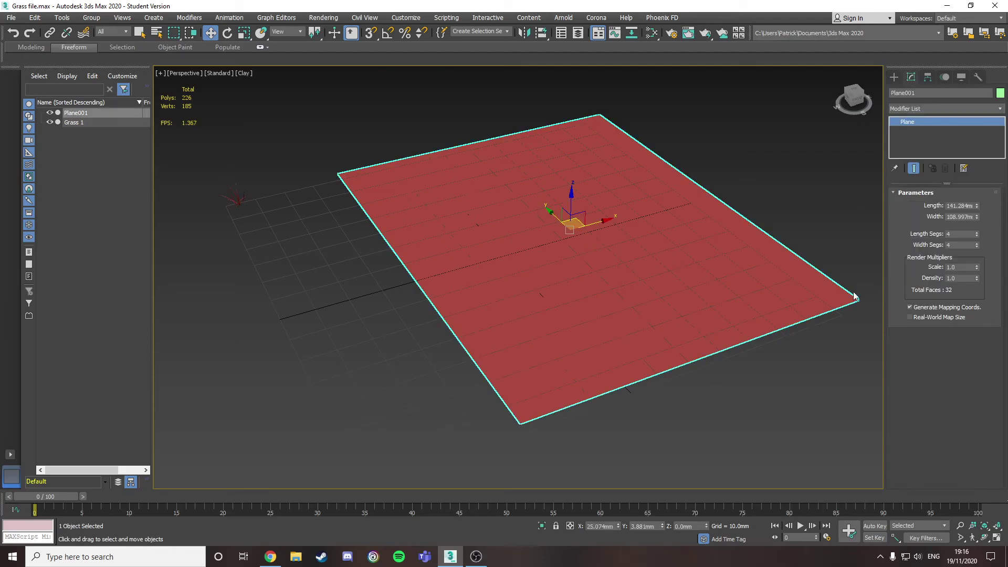
pyautogui.rightClick(978, 245)
pyautogui.moveTo(604, 239)
pyautogui.mouseDown(button='middle')
pyautogui.moveTo(566, 255)
pyautogui.moveTo(622, 231)
pyautogui.mouseUp(button='middle')
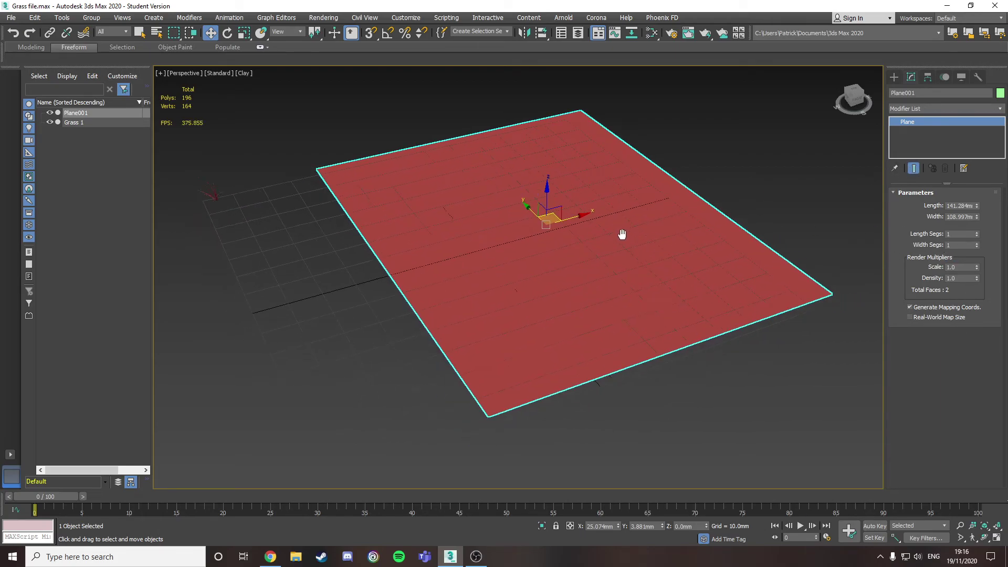
# - Create a Corona Scatter object with an icon size of about 23 mm beside the plane and shift it along X toward the plane
pyautogui.click(896, 78)
pyautogui.click(914, 106)
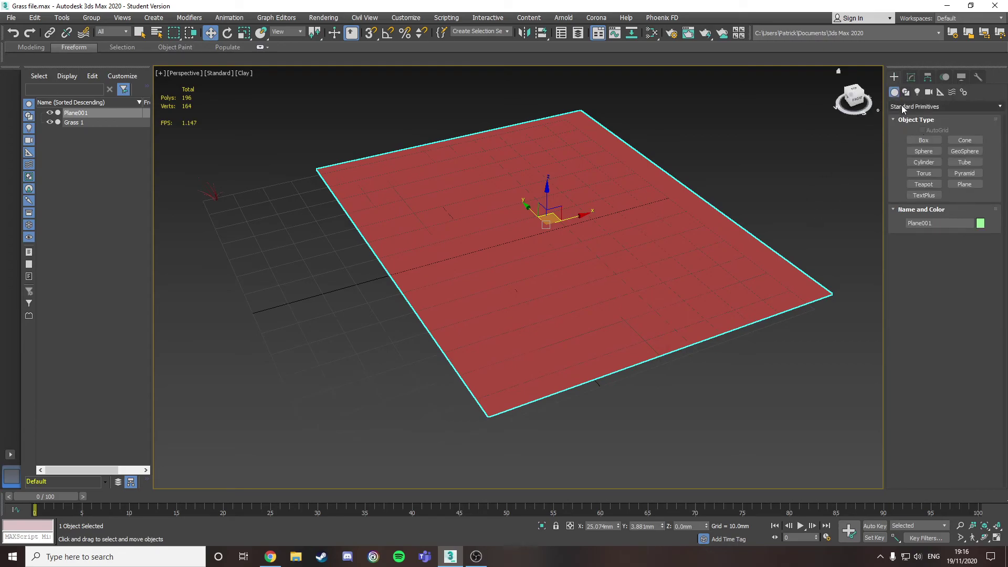
pyautogui.click(909, 235)
pyautogui.click(924, 151)
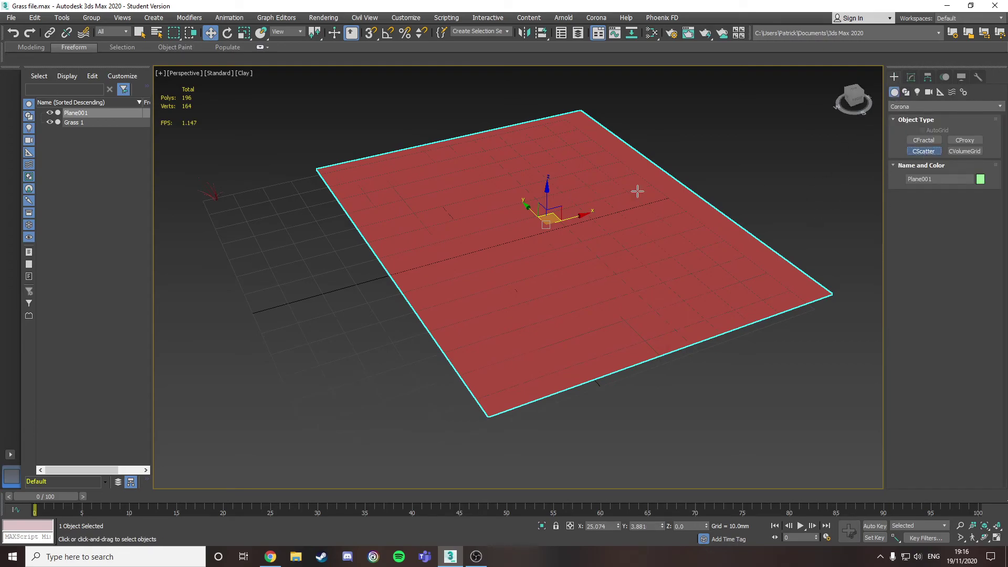
pyautogui.click(277, 274)
pyautogui.moveTo(277, 273); pyautogui.dragTo(298, 289)
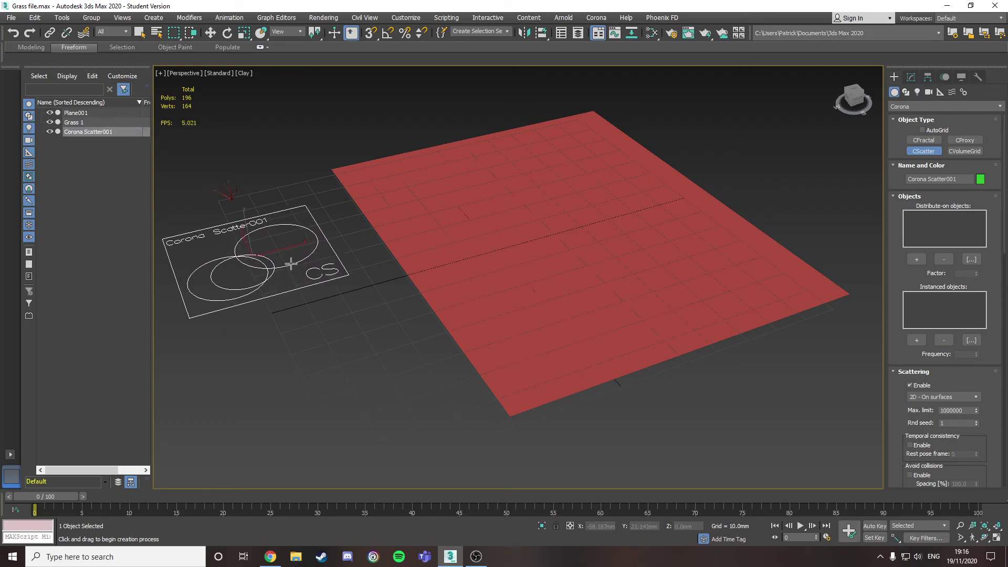
pyautogui.rightClick(291, 264)
pyautogui.click(302, 299)
pyautogui.click(309, 285)
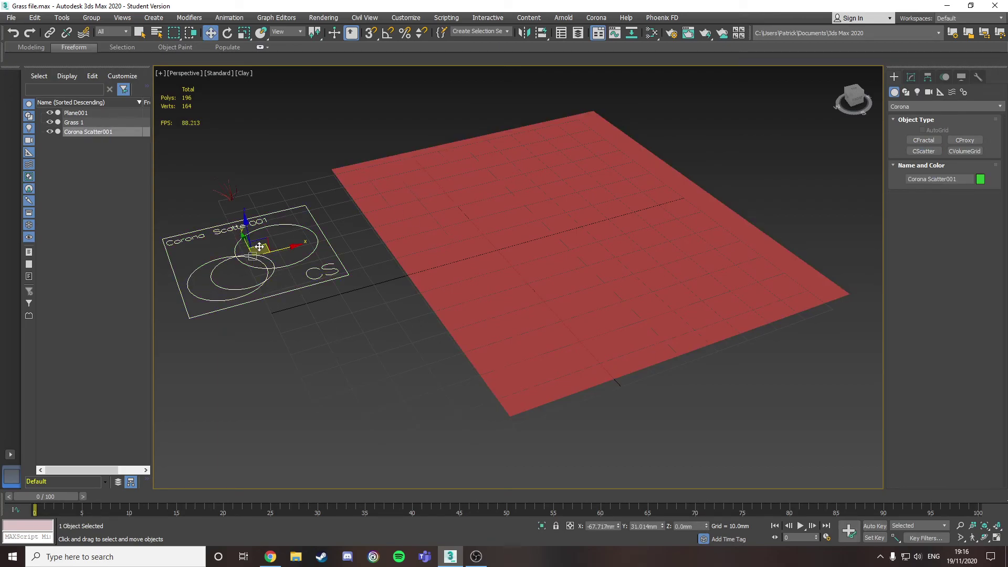
pyautogui.moveTo(284, 249); pyautogui.dragTo(328, 239)
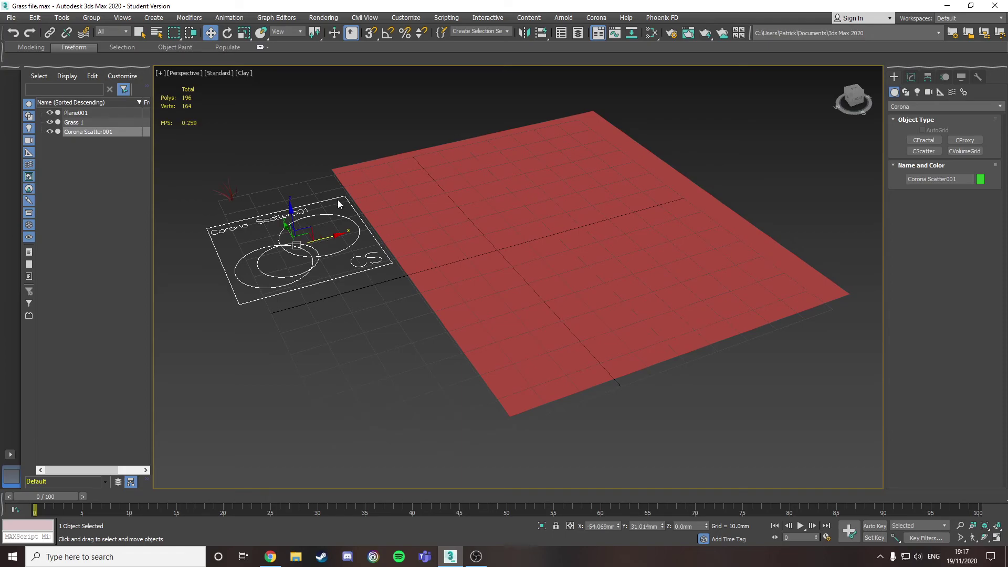
# - Assign Plane001 as the scatter's distribute-on object and Grass 1 as its instanced object
pyautogui.click(914, 79)
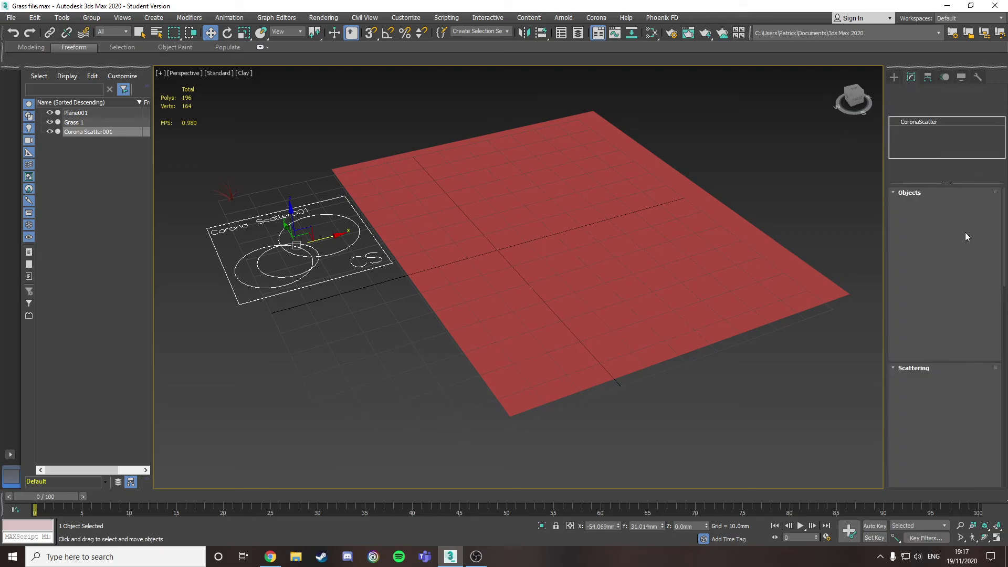
pyautogui.click(917, 256)
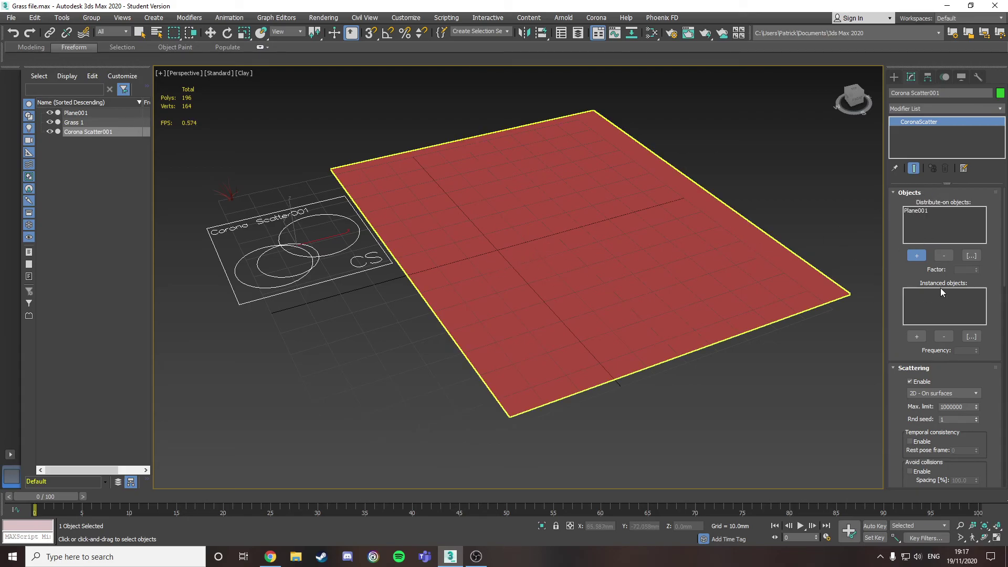
pyautogui.click(921, 258)
pyautogui.click(917, 337)
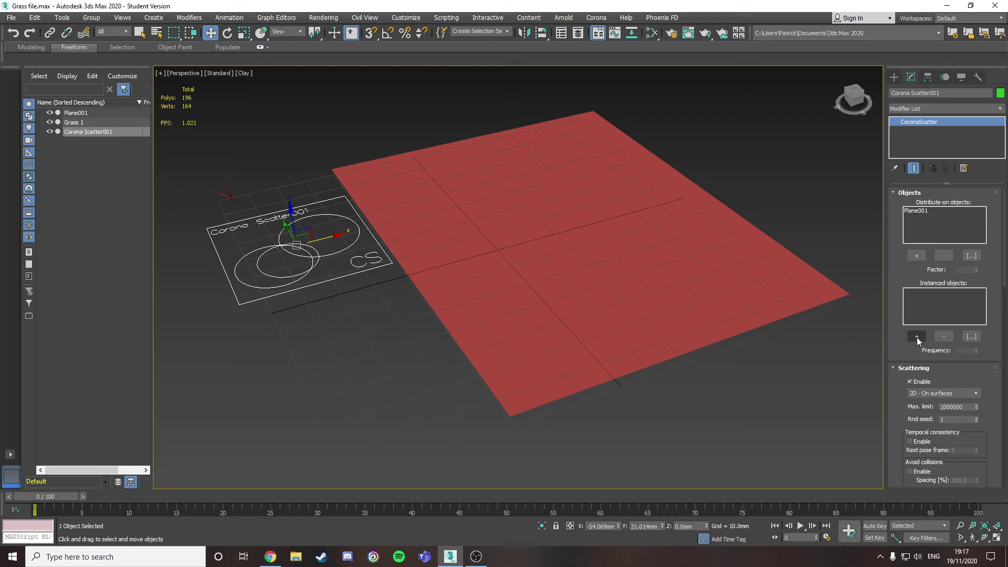
pyautogui.click(918, 338)
pyautogui.click(226, 194)
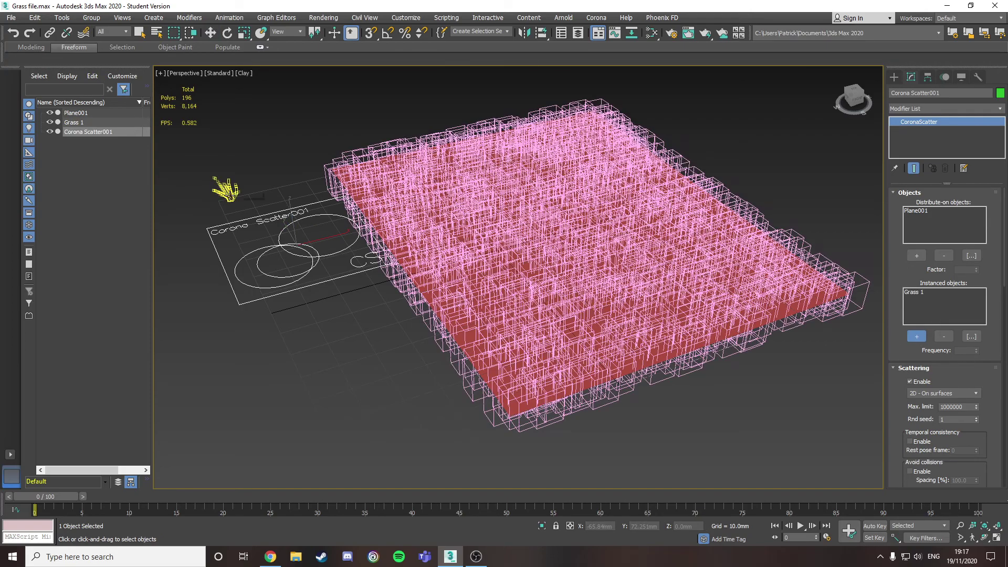
pyautogui.click(761, 144)
pyautogui.click(606, 245)
pyautogui.click(832, 126)
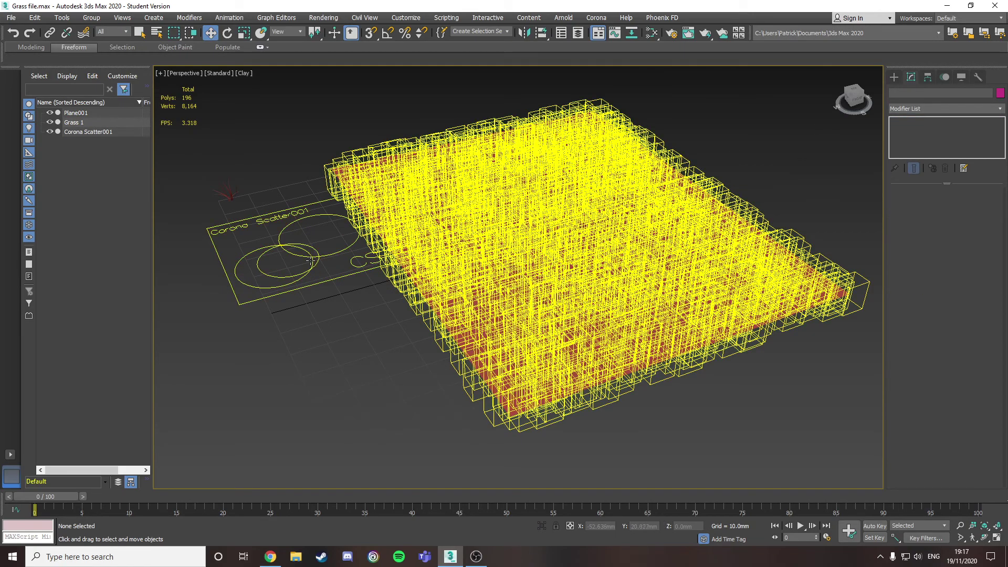
# - Set the Corona Scatter's viewport preview type to Full and check the scattered grass on the plane
pyautogui.click(312, 260)
pyautogui.scroll(-5, 928, 284)
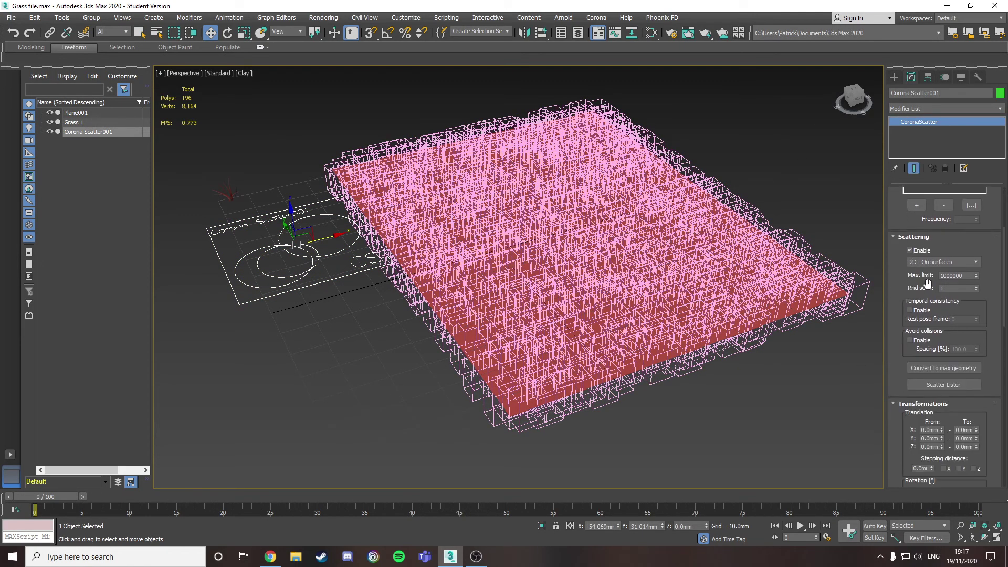
pyautogui.scroll(-10, 928, 284)
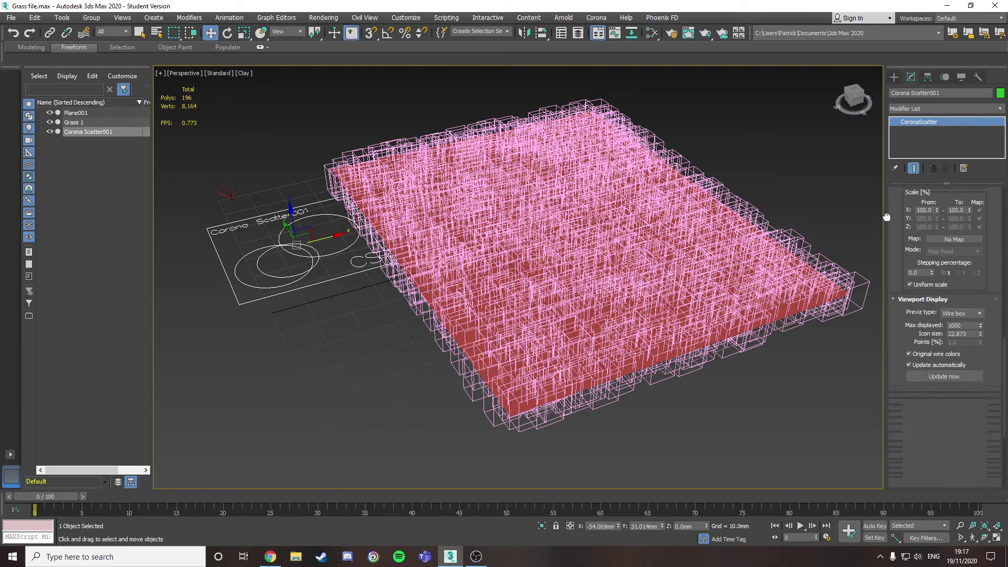
pyautogui.scroll(-3, 887, 216)
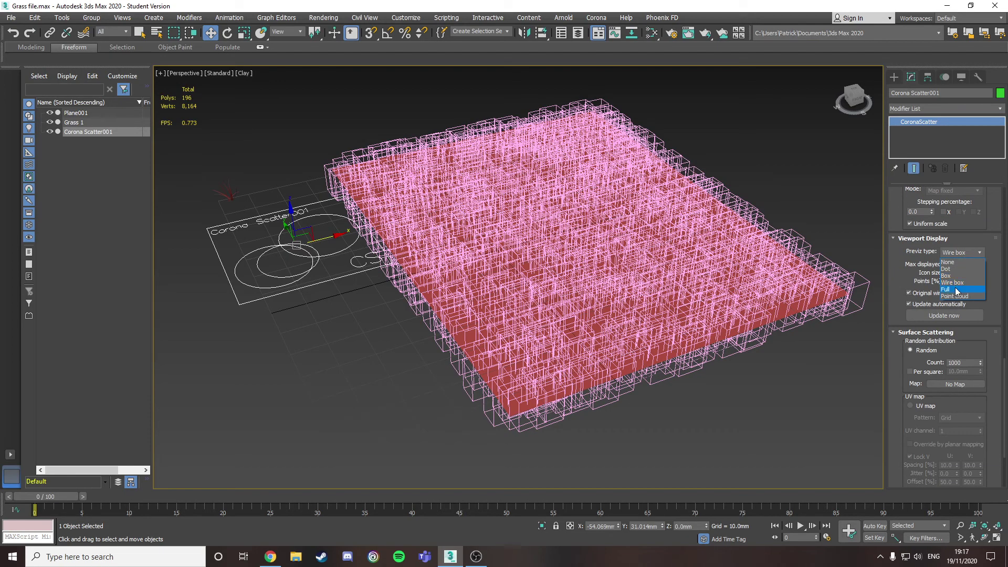
pyautogui.click(960, 288)
pyautogui.click(728, 173)
pyautogui.scroll(3, 595, 265)
pyautogui.scroll(-3, 595, 265)
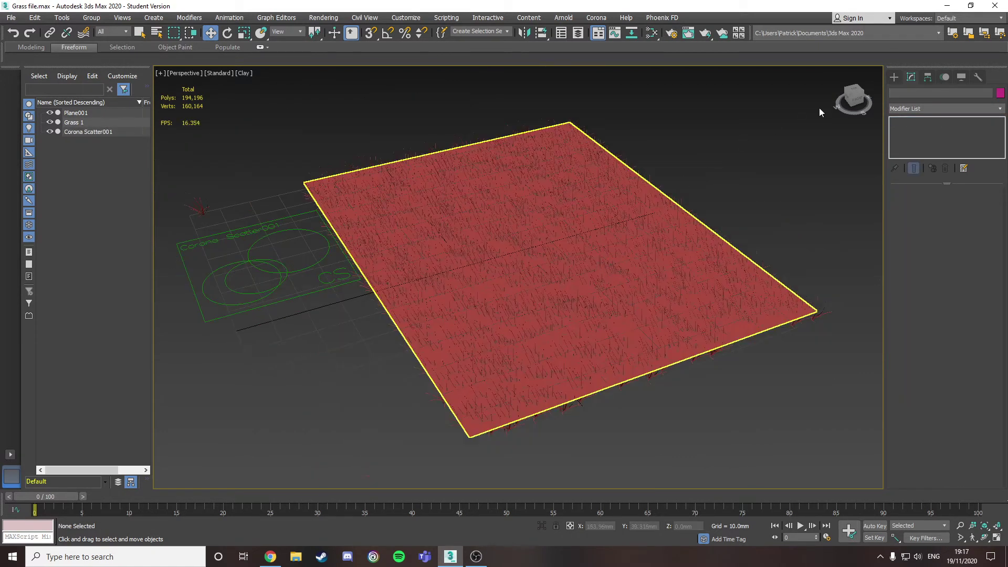
pyautogui.moveTo(853, 100)
pyautogui.mouseDown()
pyautogui.moveTo(850, 79)
pyautogui.moveTo(854, 105)
pyautogui.mouseUp()
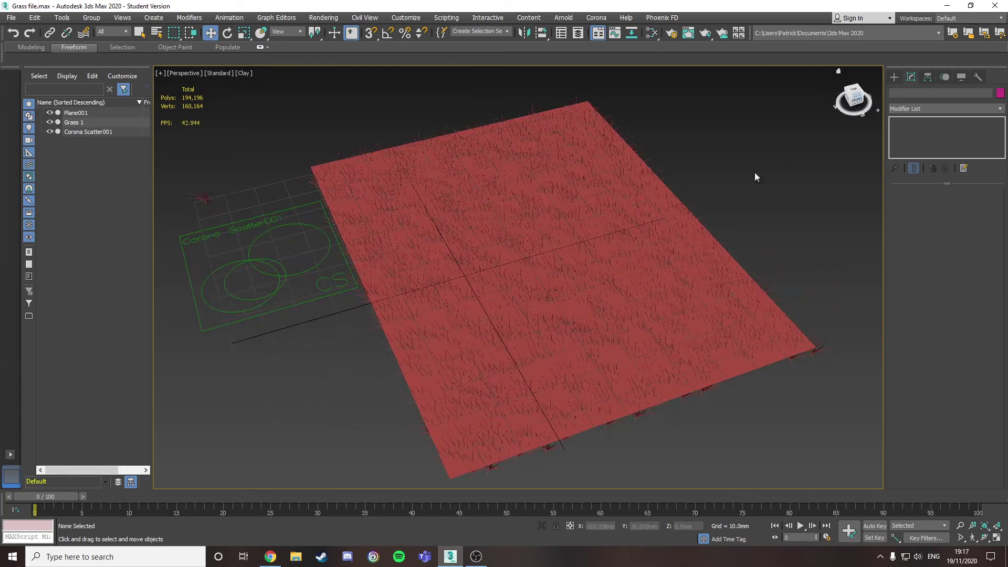
# - Raise the Corona Scatter's maximum displayed instances to 3325 and increase its random distribution count for denser grass
pyautogui.click(533, 282)
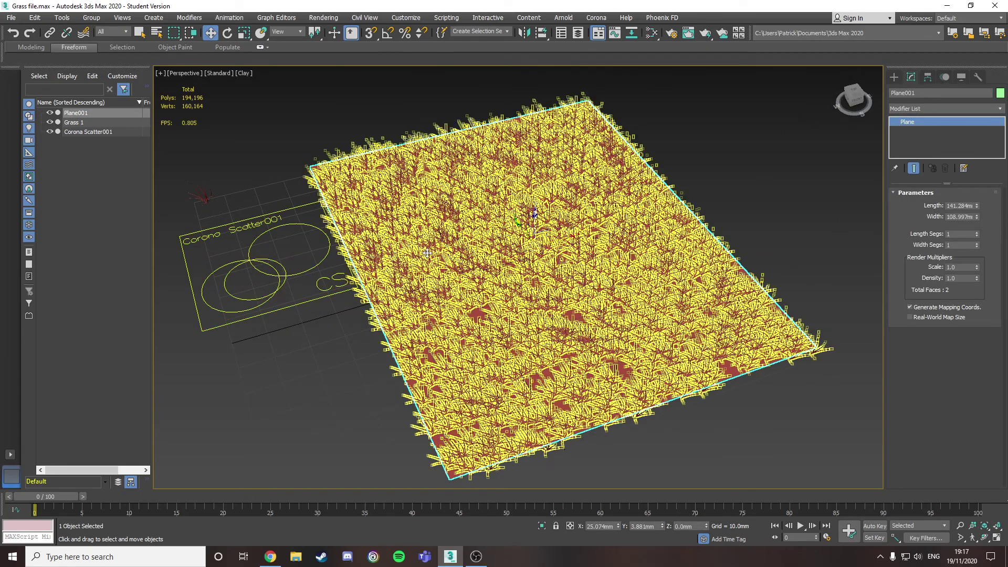
pyautogui.click(297, 276)
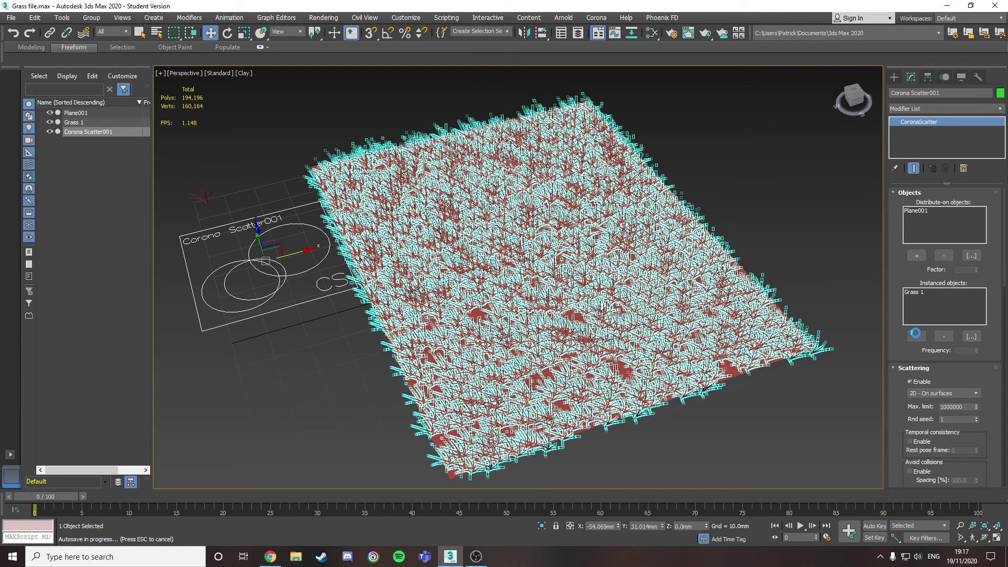
pyautogui.scroll(-5, 898, 287)
pyautogui.scroll(-10, 898, 288)
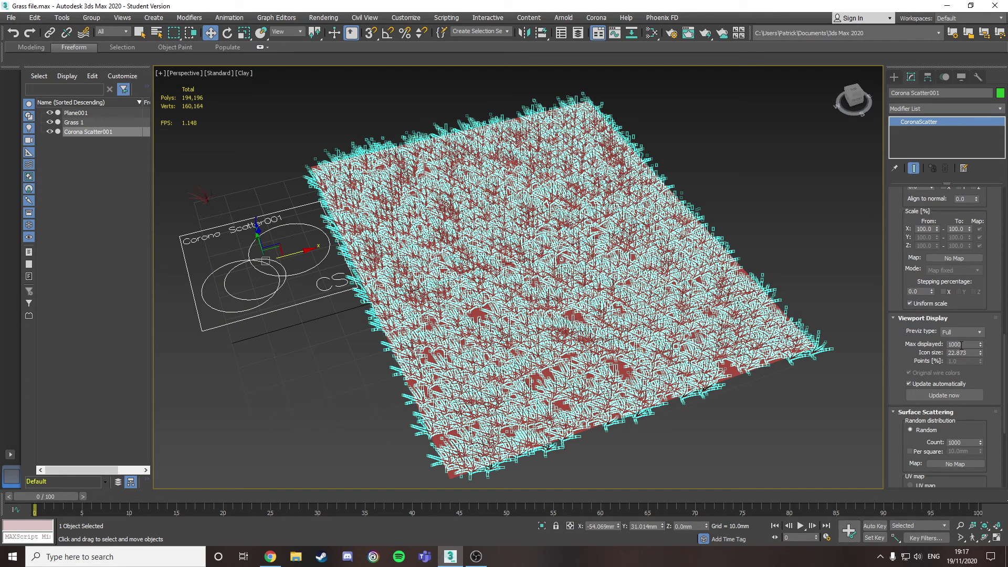
pyautogui.click(980, 342)
pyautogui.moveTo(981, 330)
pyautogui.mouseDown()
pyautogui.moveTo(981, 351)
pyautogui.moveTo(979, 334)
pyautogui.mouseUp()
pyautogui.scroll(-3, 980, 329)
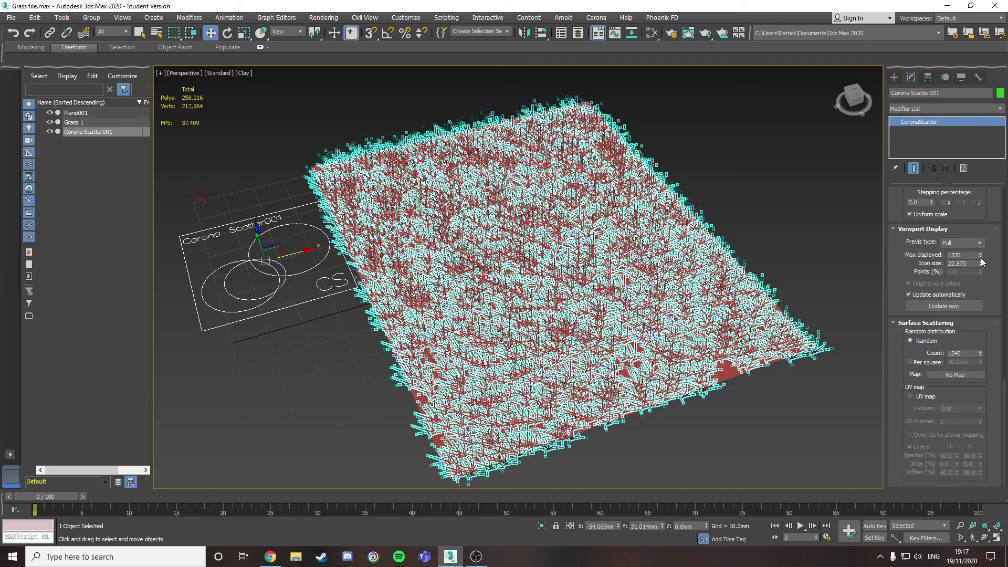
pyautogui.moveTo(980, 257); pyautogui.dragTo(981, 224)
pyautogui.moveTo(981, 354); pyautogui.dragTo(980, 347)
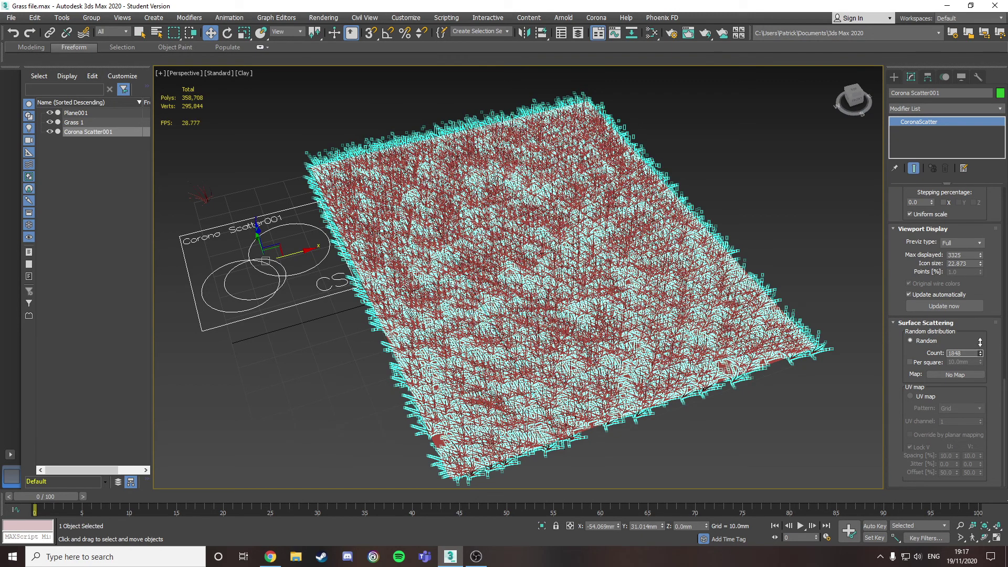
pyautogui.keyDown('alt'); pyautogui.moveTo(813, 149); pyautogui.dragTo(767, 198, button='middle'); pyautogui.keyUp('alt')
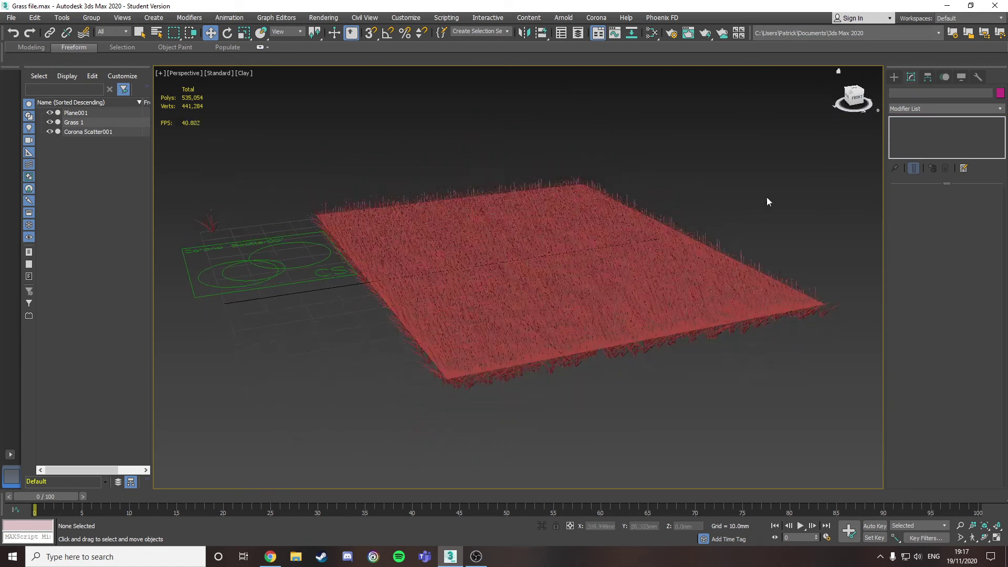
# - Set the From value of the scatter's Z translation to about 4.47 mm and check the grass height from the side
pyautogui.click(638, 314)
pyautogui.click(287, 276)
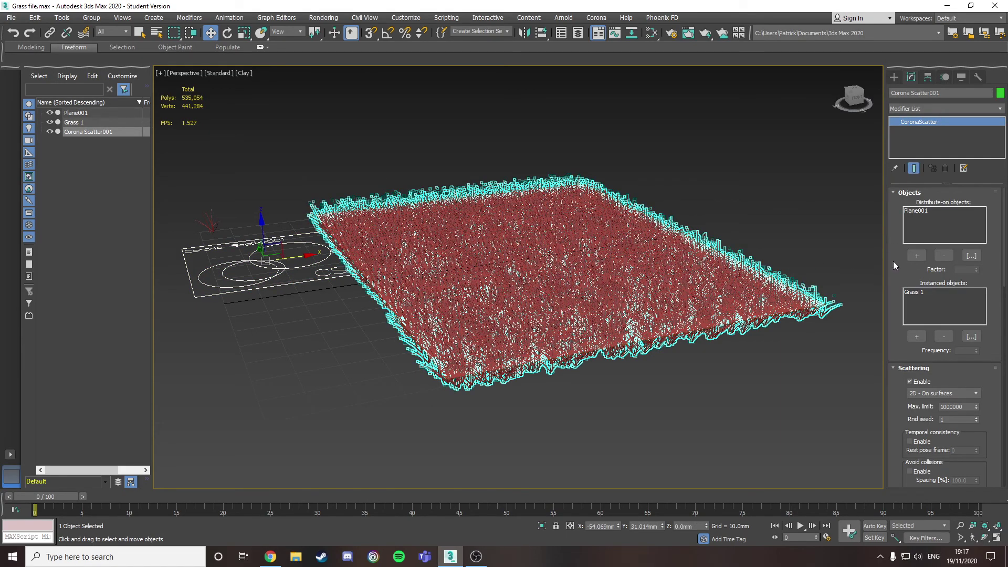
pyautogui.scroll(-3, 893, 260)
pyautogui.click(210, 227)
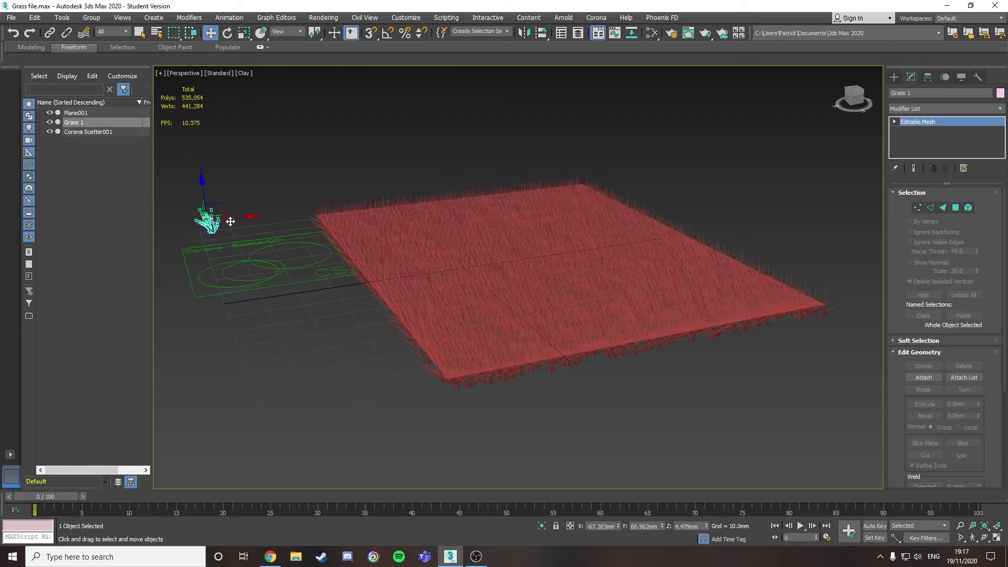
pyautogui.click(255, 272)
pyautogui.scroll(-2, 941, 315)
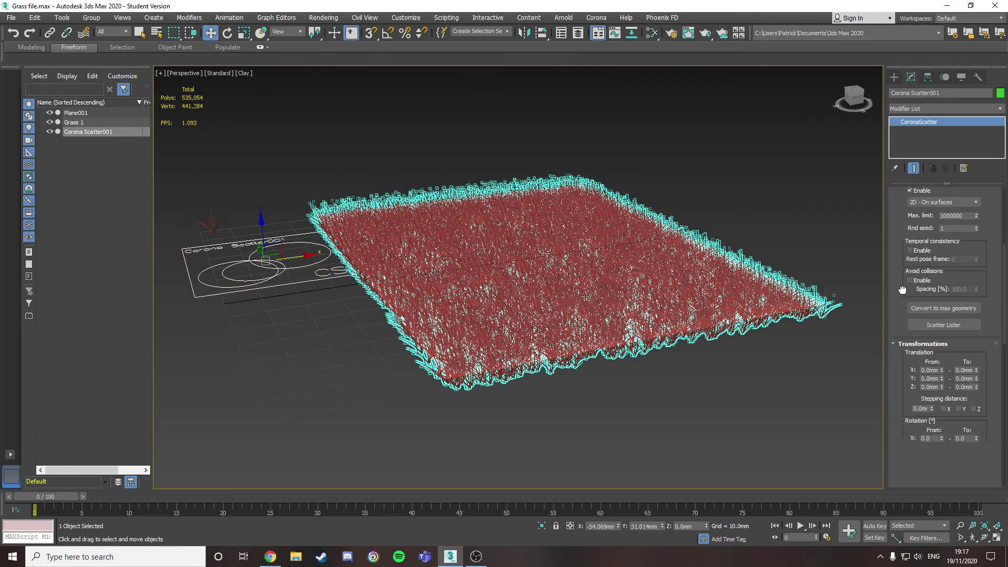
pyautogui.moveTo(943, 314); pyautogui.dragTo(737, 201)
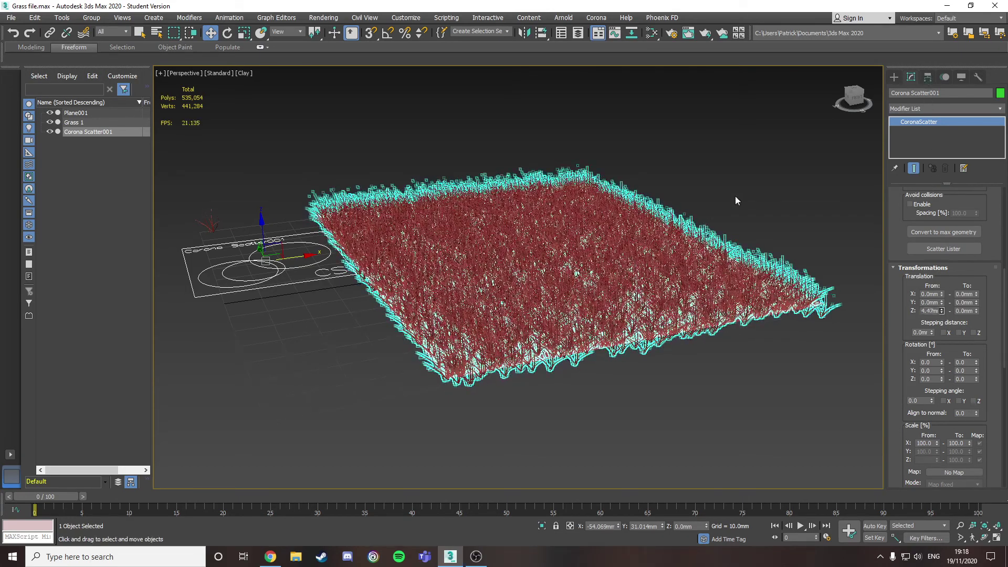
pyautogui.click(858, 98)
pyautogui.moveTo(538, 260); pyautogui.dragTo(529, 267, button='middle')
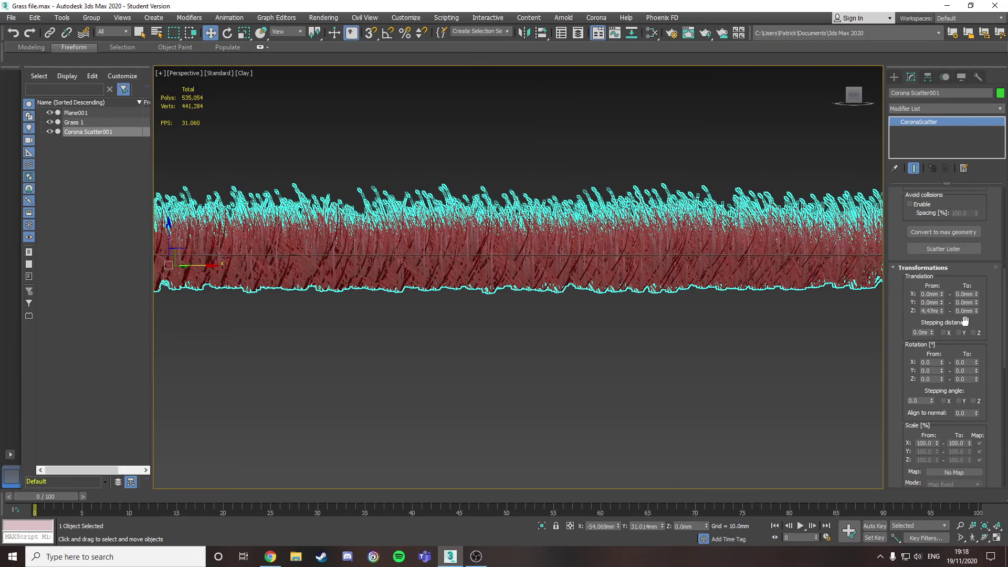
# - Set both the From and To values of the scatter's Z translation to 4.5 mm and check the grass height on the plane
pyautogui.moveTo(979, 315); pyautogui.dragTo(961, 86)
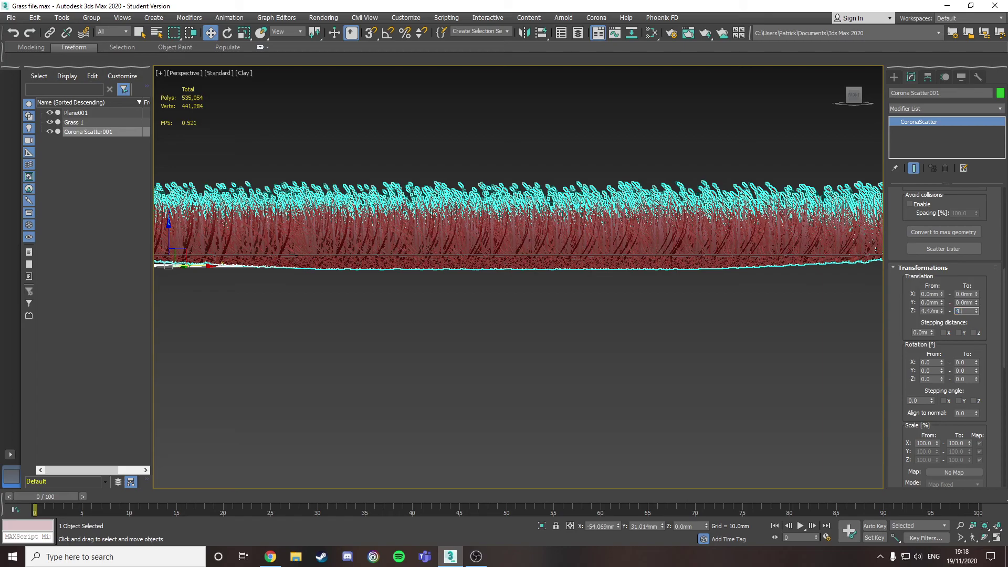
pyautogui.write('5')
pyautogui.press('Return')
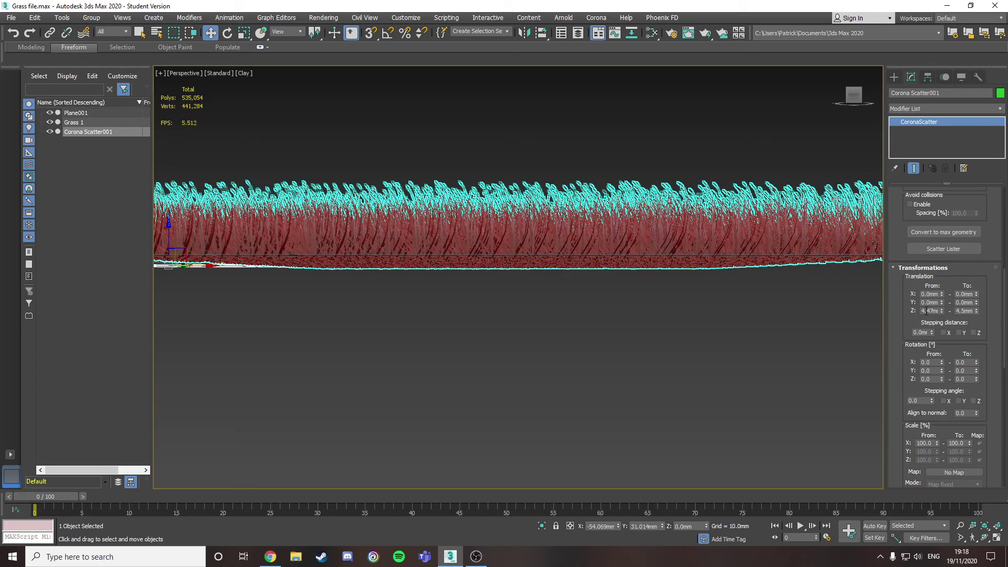
pyautogui.click(930, 311)
pyautogui.press('Return')
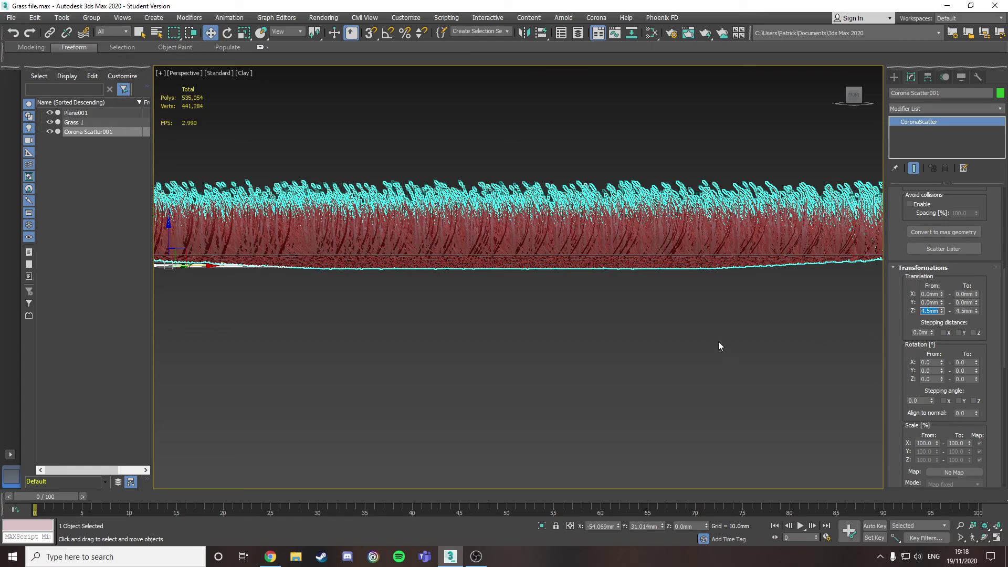
pyautogui.click(821, 142)
pyautogui.keyDown('alt'); pyautogui.moveTo(821, 142); pyautogui.dragTo(587, 383, button='middle'); pyautogui.keyUp('alt')
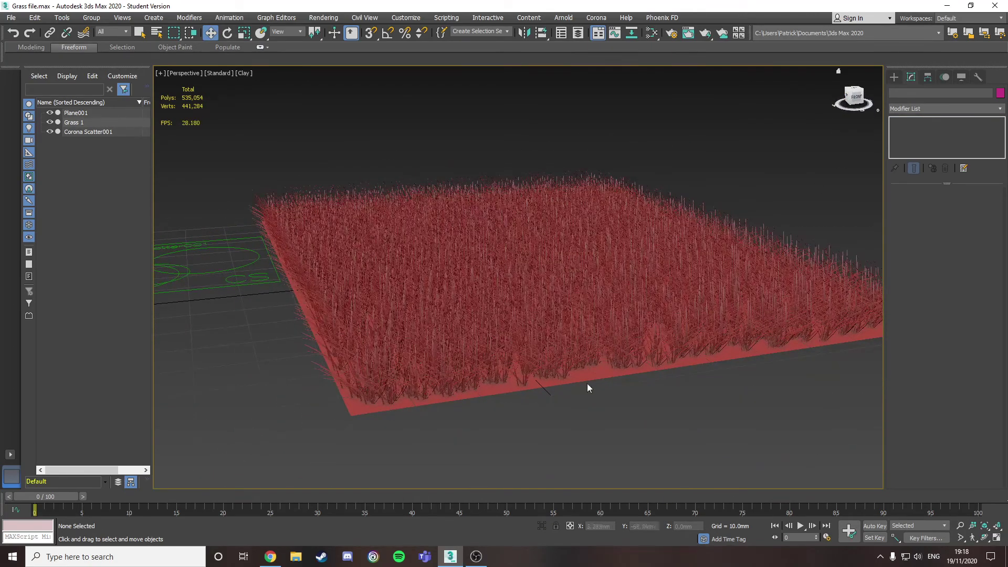
pyautogui.click(587, 379)
pyautogui.click(808, 140)
pyautogui.keyDown('alt'); pyautogui.moveTo(528, 264); pyautogui.dragTo(654, 347, button='middle'); pyautogui.keyUp('alt')
pyautogui.click(653, 367)
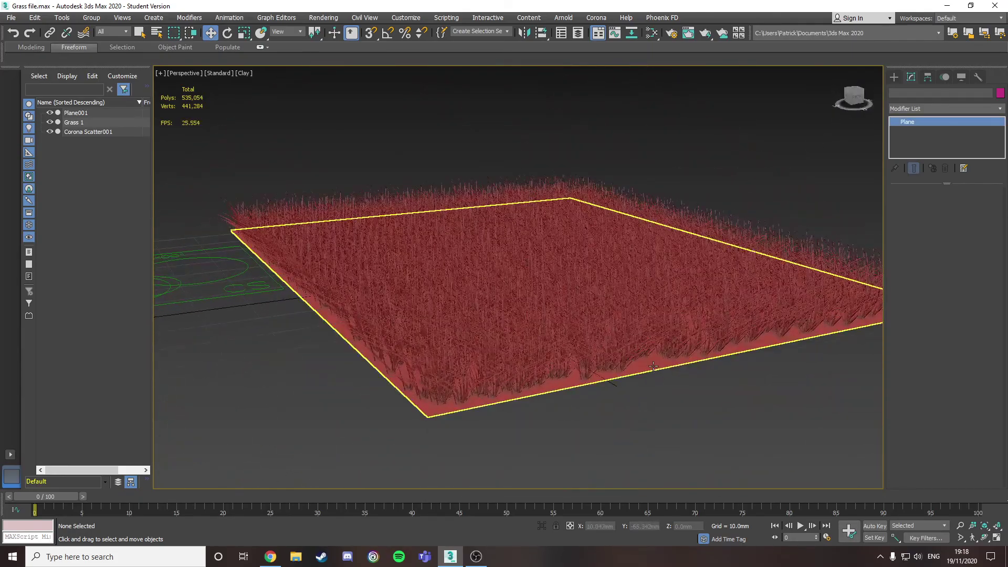
# - Set the From value of the Corona Scatter's X scale to 60% and check the varied grass sizes
pyautogui.click(565, 363)
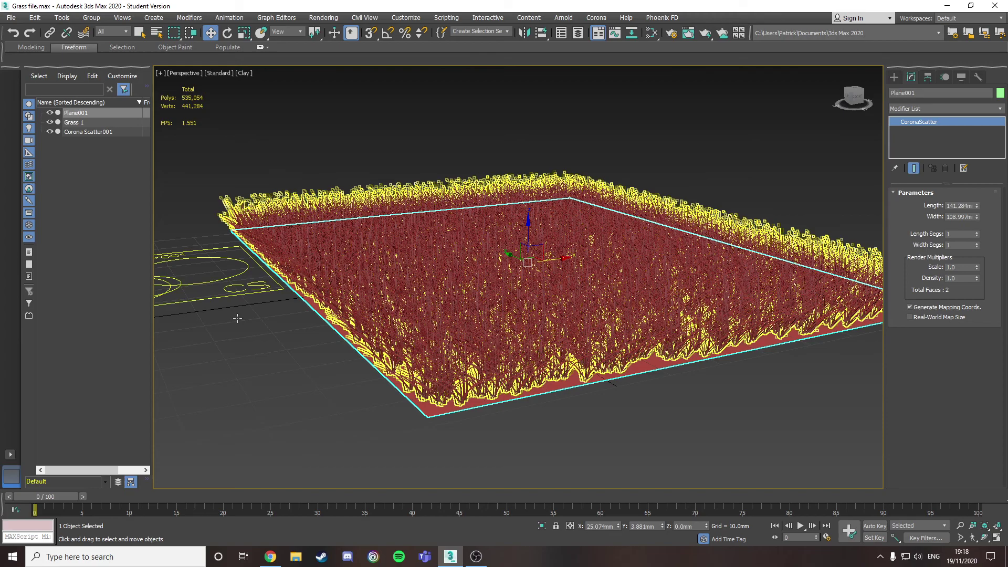
pyautogui.scroll(-5, 913, 431)
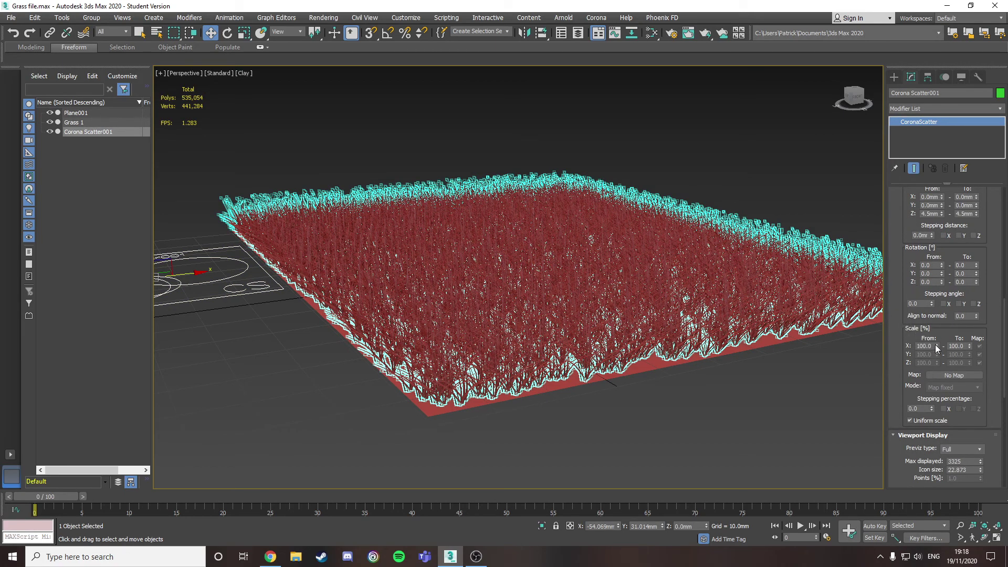
pyautogui.moveTo(937, 348); pyautogui.dragTo(948, 365)
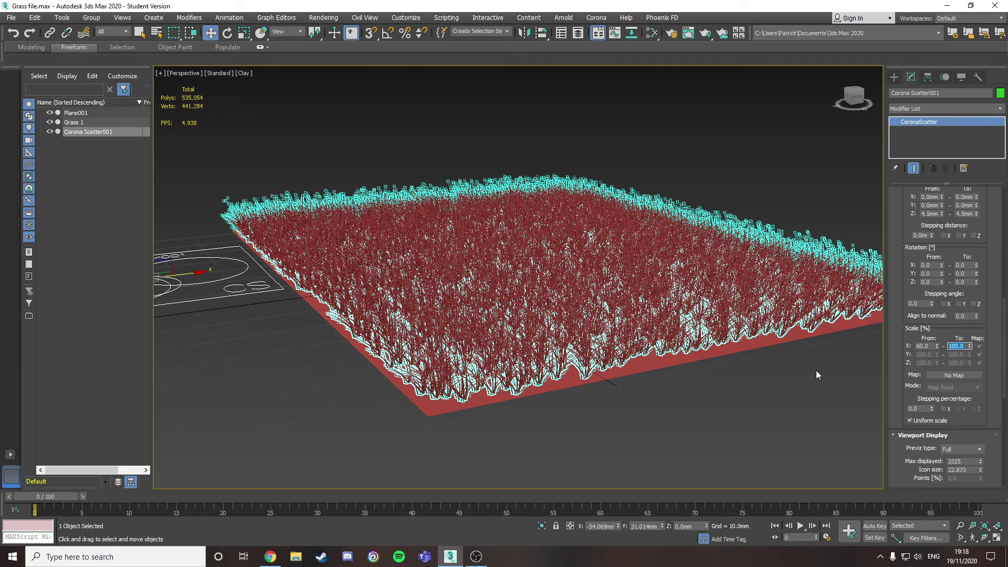
pyautogui.click(834, 157)
pyautogui.keyDown('alt'); pyautogui.moveTo(833, 158); pyautogui.dragTo(809, 125, button='middle'); pyautogui.keyUp('alt')
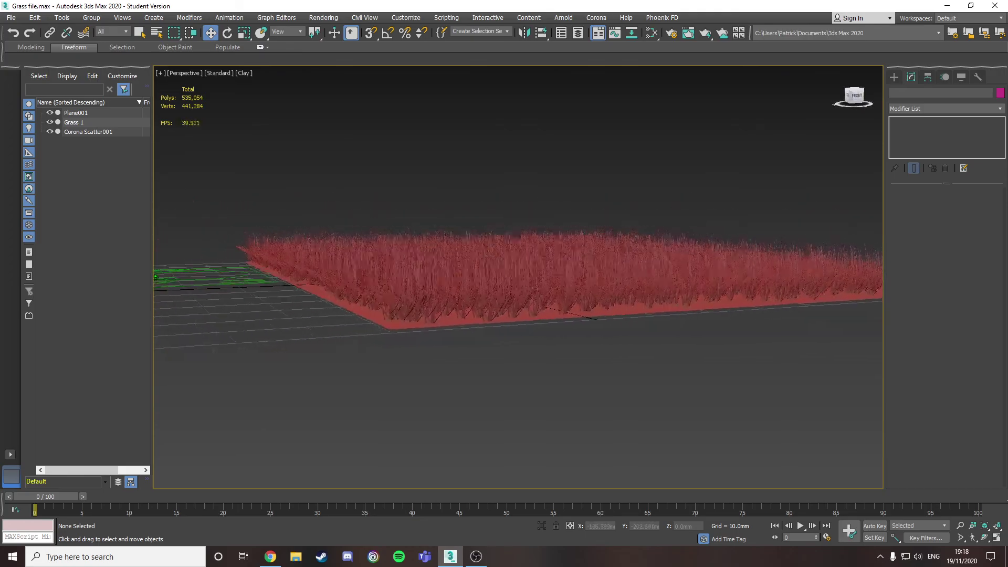
pyautogui.keyDown('alt'); pyautogui.moveTo(646, 252); pyautogui.dragTo(683, 305, button='middle'); pyautogui.keyUp('alt')
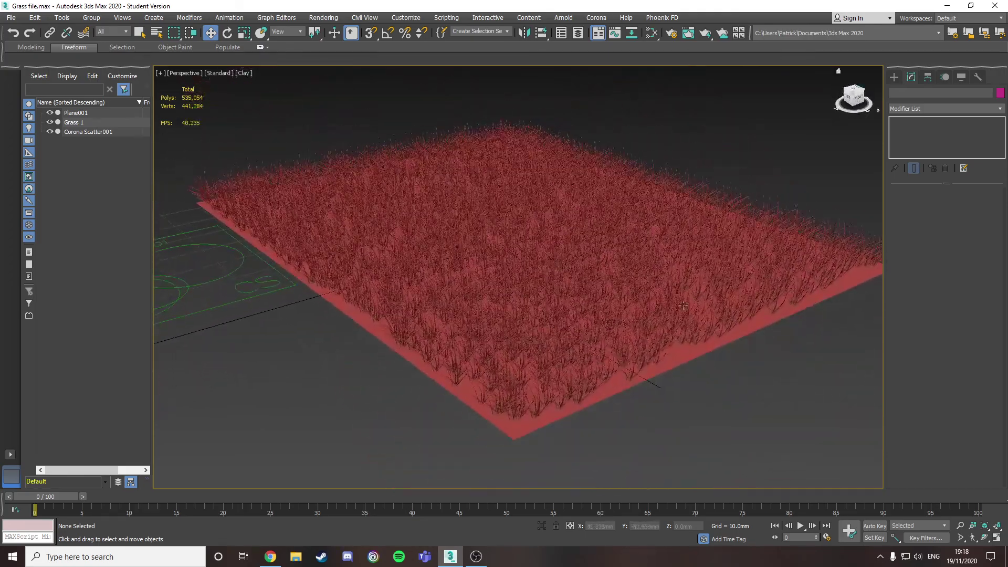
pyautogui.click(683, 306)
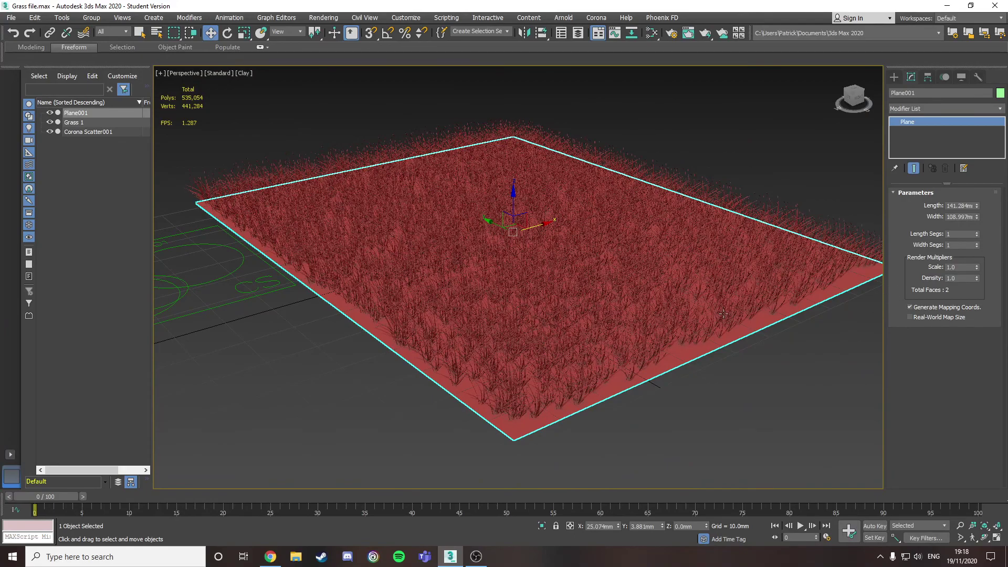
# - Set the scatter's From rotation to about 44.27° on X and 1.86° on Y, and check the tilted grass on the plane
pyautogui.click(339, 307)
pyautogui.scroll(-5, 903, 210)
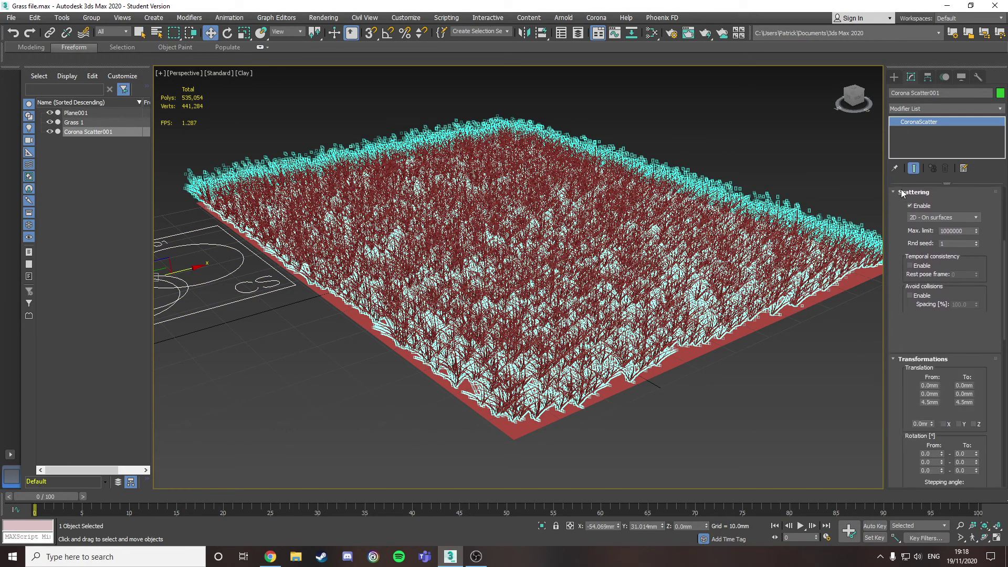
pyautogui.scroll(-3, 903, 193)
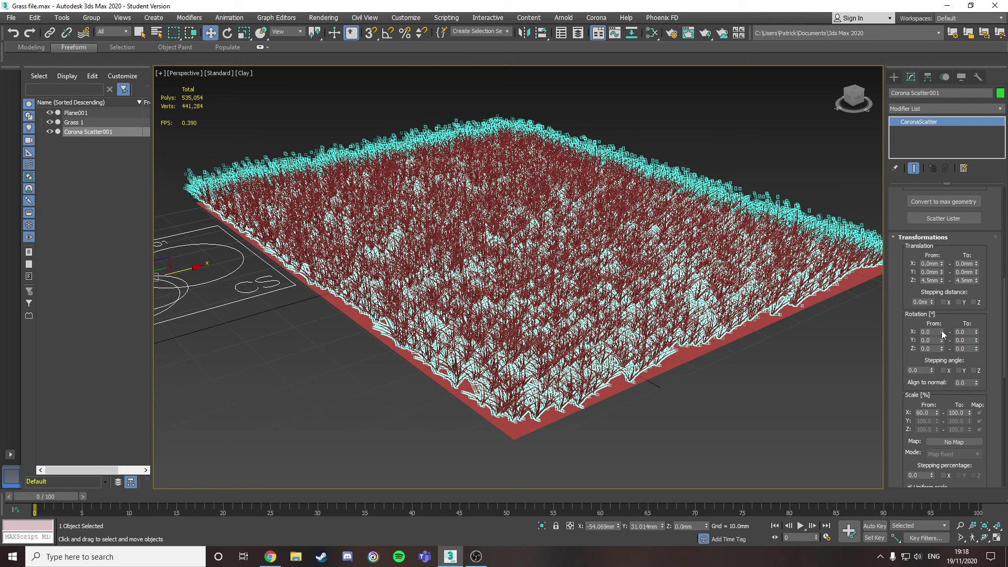
pyautogui.moveTo(942, 332); pyautogui.dragTo(895, 239)
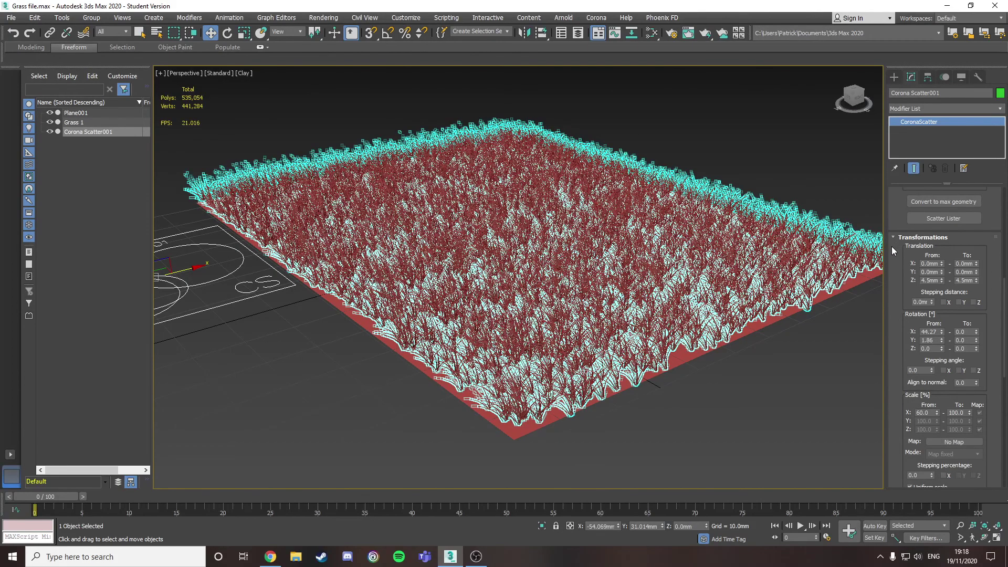
pyautogui.click(826, 153)
pyautogui.moveTo(849, 102)
pyautogui.mouseDown()
pyautogui.moveTo(851, 88)
pyautogui.moveTo(852, 112)
pyautogui.moveTo(852, 102)
pyautogui.mouseUp()
pyautogui.moveTo(817, 145); pyautogui.dragTo(798, 197, button='middle')
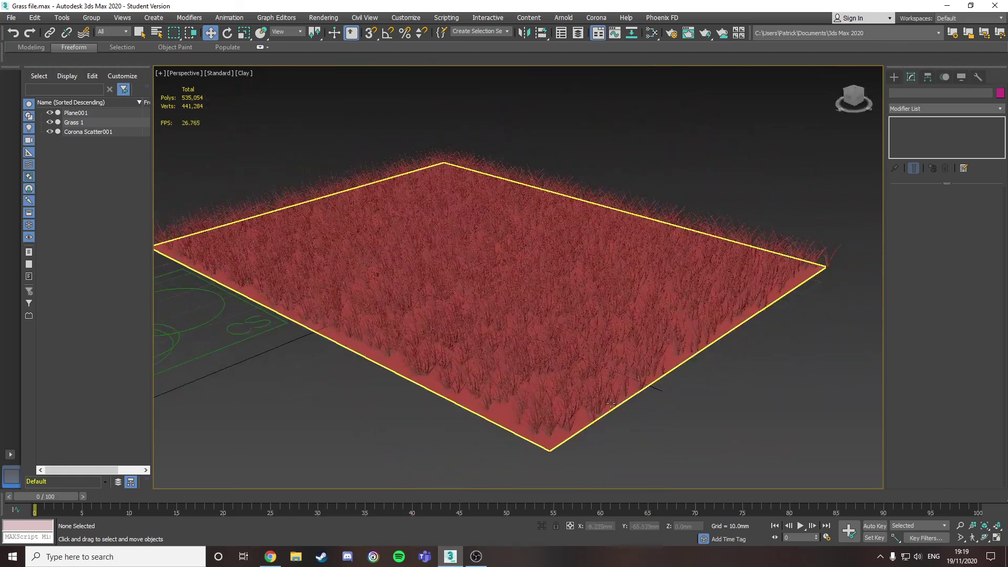
pyautogui.click(611, 403)
pyautogui.keyDown('alt'); pyautogui.moveTo(590, 345); pyautogui.dragTo(758, 359, button='middle'); pyautogui.keyUp('alt')
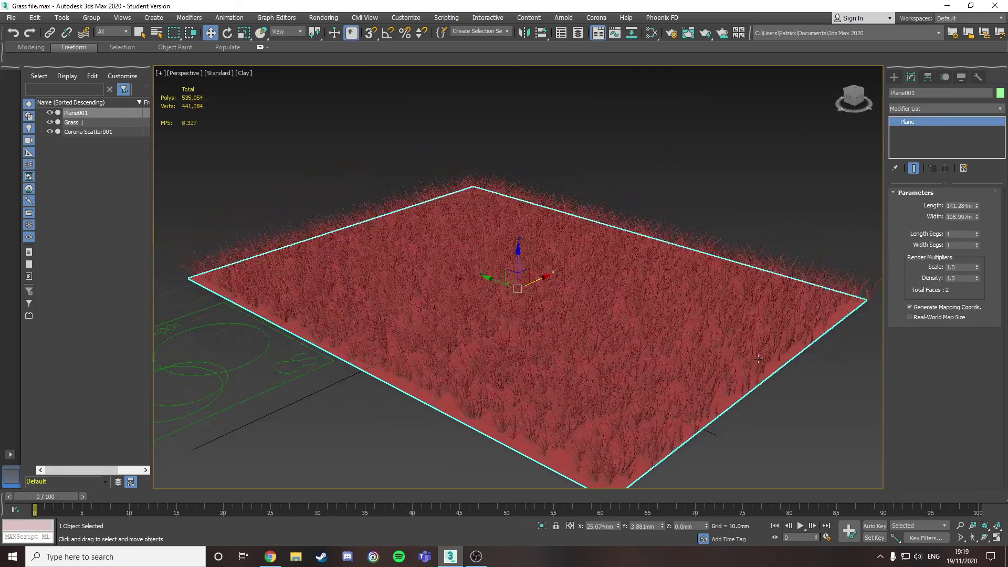
# - Raise the scatter's random distribution count to 5823 and its maximum displayed instances to 14165, and check the grass density
pyautogui.click(249, 390)
pyautogui.scroll(-15, 921, 399)
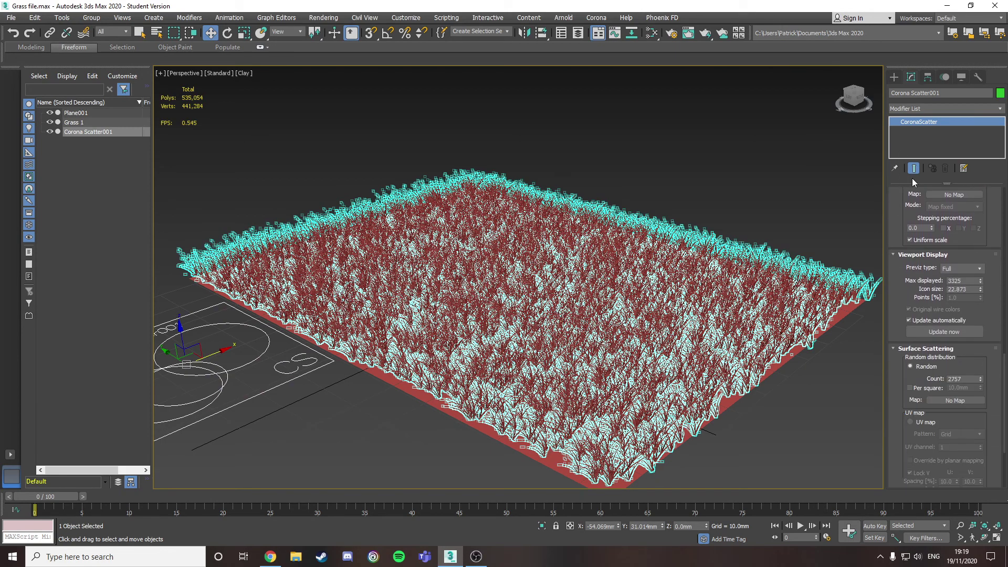
pyautogui.moveTo(982, 380); pyautogui.dragTo(945, 355)
pyautogui.moveTo(980, 282); pyautogui.dragTo(961, 120)
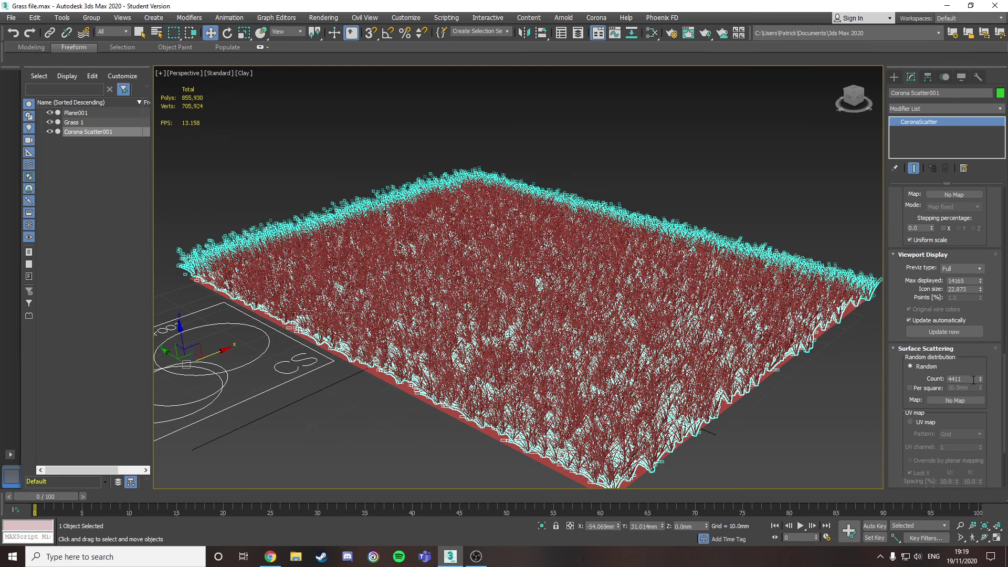
pyautogui.moveTo(980, 378); pyautogui.dragTo(966, 366)
pyautogui.click(778, 172)
pyautogui.moveTo(779, 172); pyautogui.dragTo(733, 170, button='middle')
pyautogui.moveTo(849, 98); pyautogui.dragTo(834, 87)
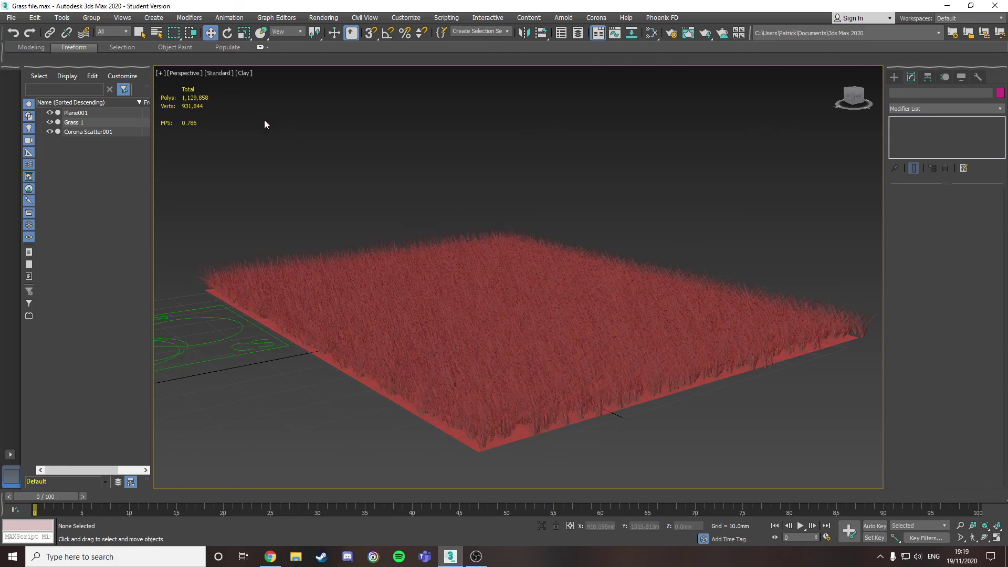
pyautogui.moveTo(337, 427); pyautogui.dragTo(328, 365, button='middle')
# - Switch the Corona Scatter's viewport preview type to Dot and look over the scattered points on the plane
pyautogui.click(221, 351)
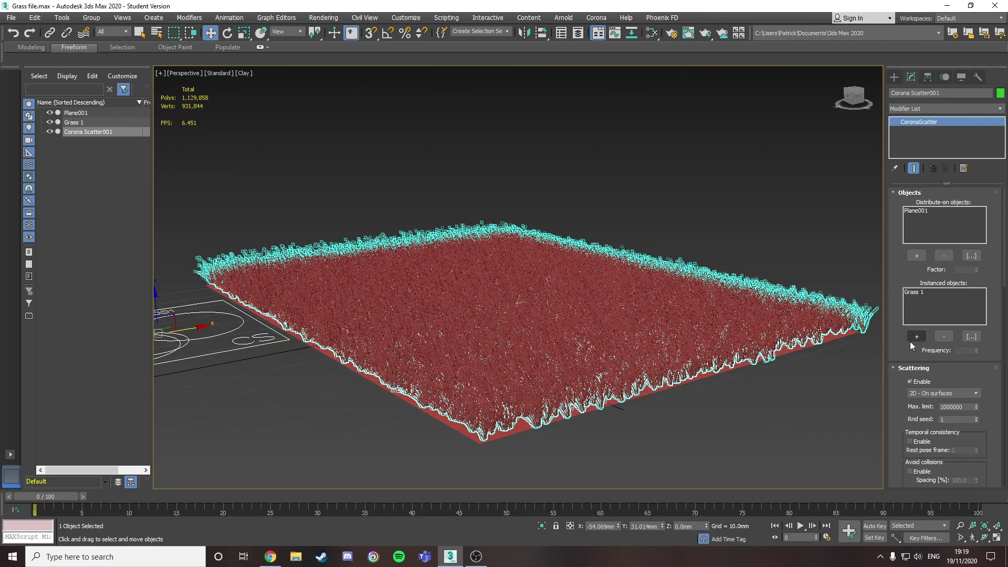
pyautogui.scroll(-5, 911, 204)
pyautogui.scroll(-5, 910, 205)
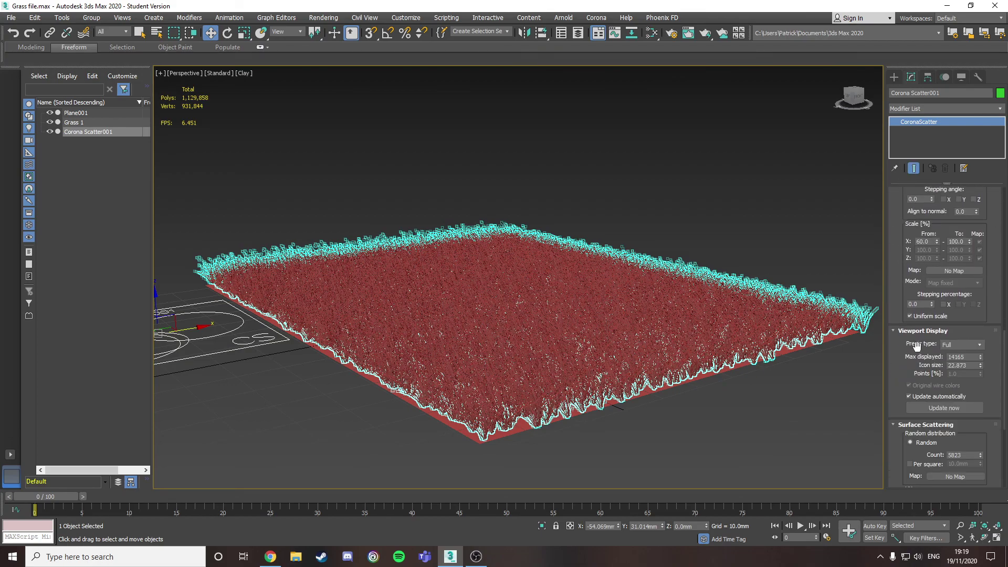
pyautogui.click(957, 345)
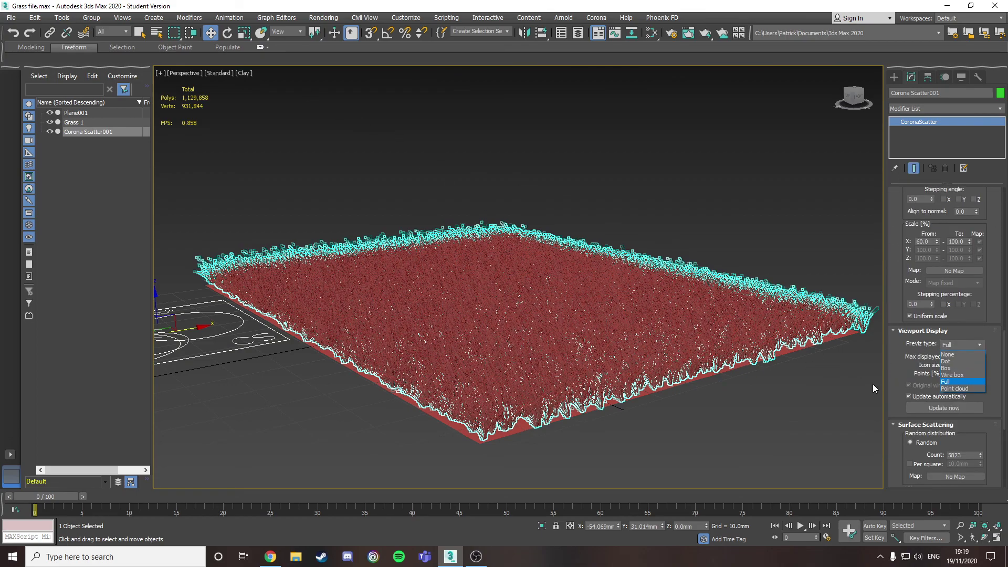
pyautogui.click(955, 360)
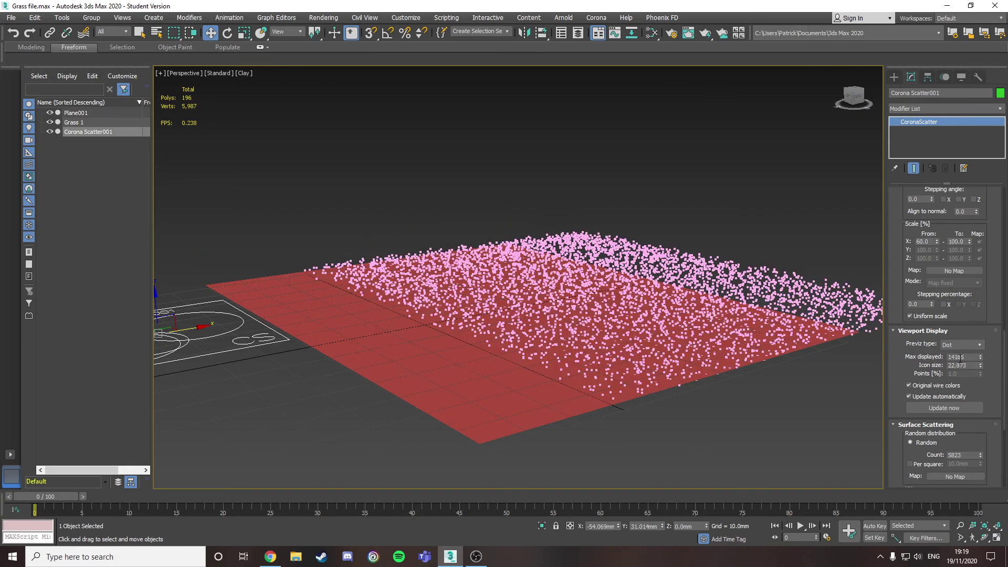
pyautogui.moveTo(777, 328); pyautogui.dragTo(777, 349, button='middle')
pyautogui.moveTo(852, 87); pyautogui.dragTo(862, 106)
# - Try the Box and Wire box preview types for the Corona Scatter's viewport display
pyautogui.click(965, 346)
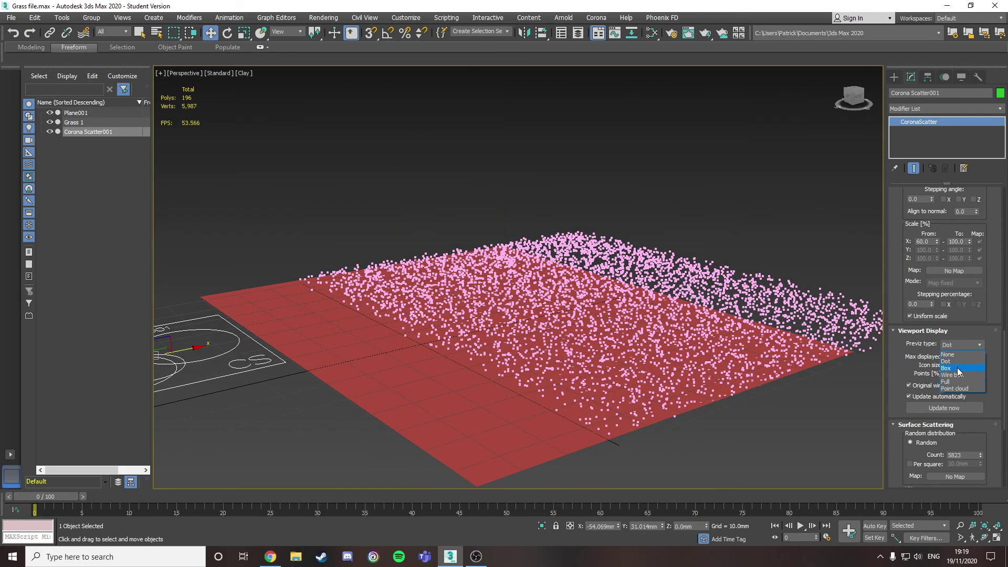
pyautogui.click(947, 368)
pyautogui.click(950, 345)
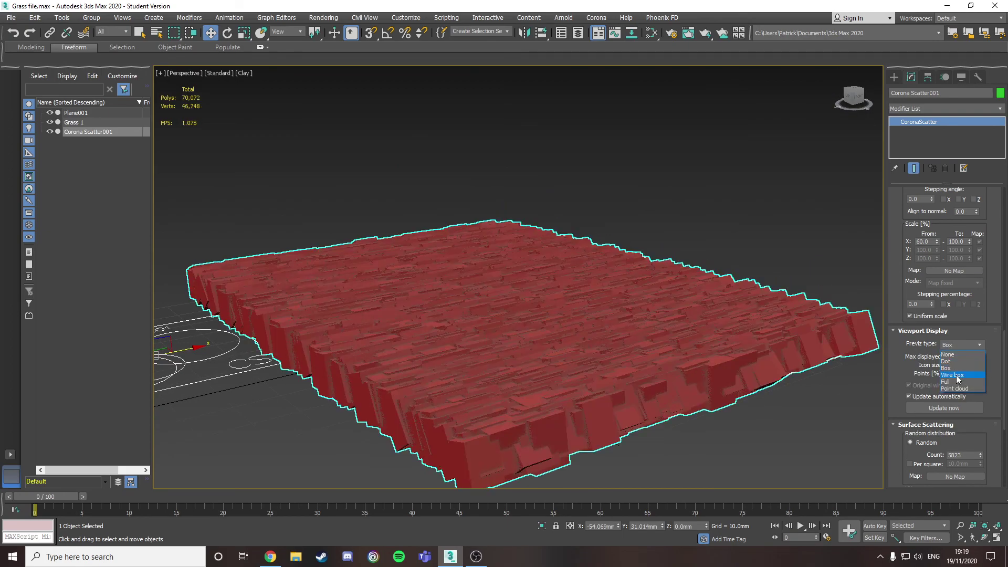
pyautogui.click(956, 375)
pyautogui.click(951, 347)
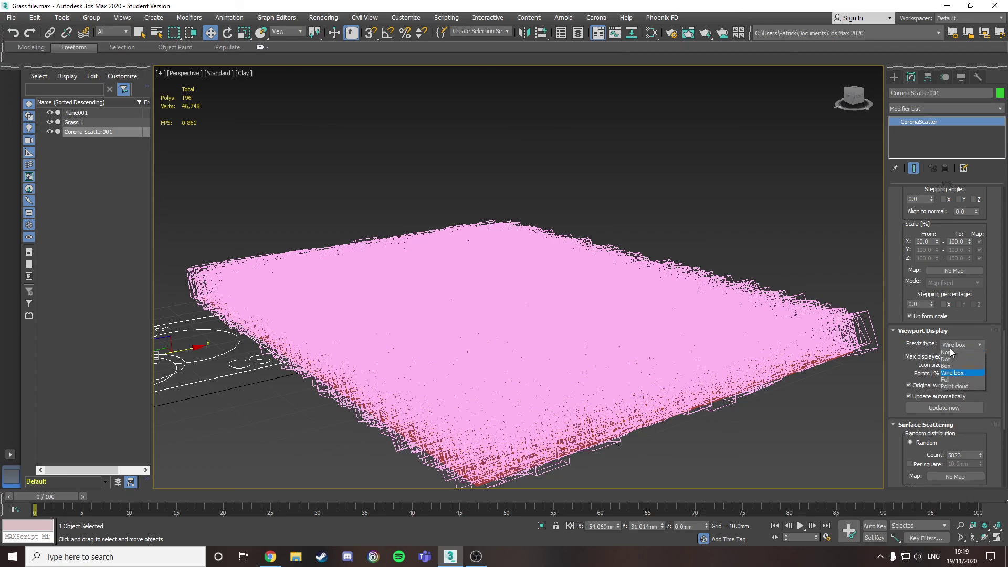
pyautogui.click(945, 359)
# - Set the Corona Scatter's viewport preview type to None and view the bare plane
pyautogui.click(951, 345)
pyautogui.click(946, 352)
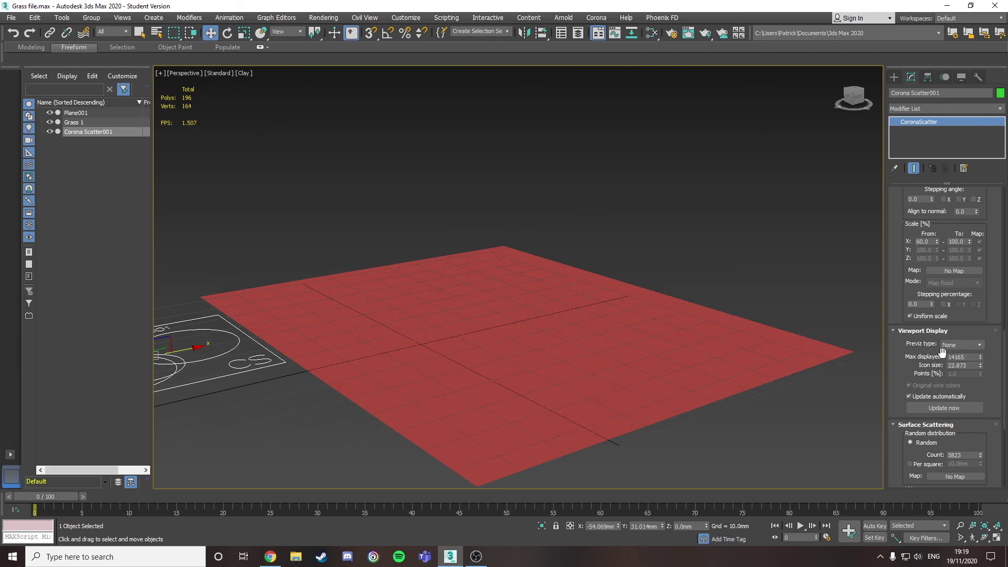
pyautogui.click(692, 212)
pyautogui.keyDown('alt'); pyautogui.moveTo(718, 186); pyautogui.dragTo(814, 229, button='middle'); pyautogui.keyUp('alt')
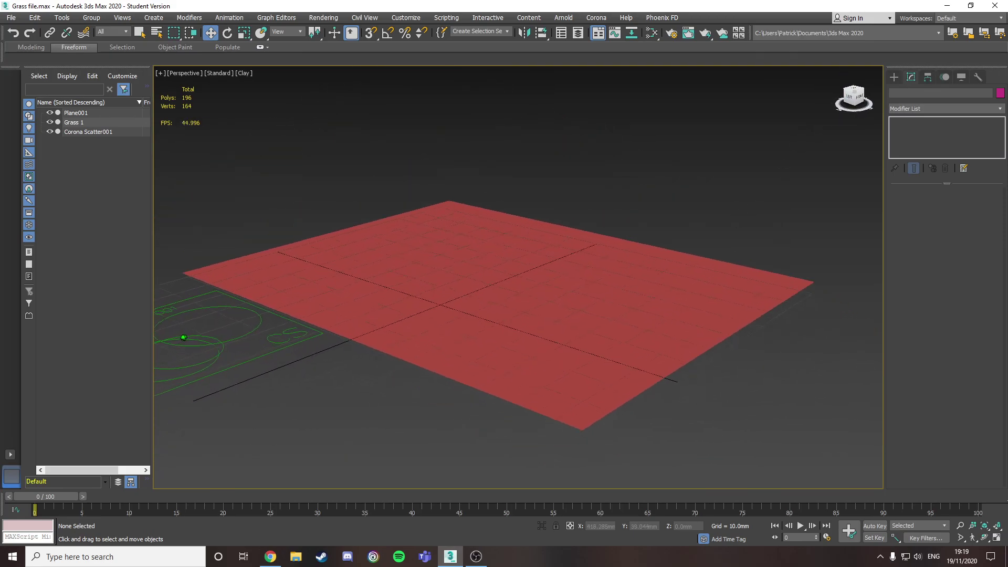
pyautogui.keyDown('alt'); pyautogui.moveTo(735, 205); pyautogui.dragTo(657, 171, button='middle'); pyautogui.keyUp('alt')
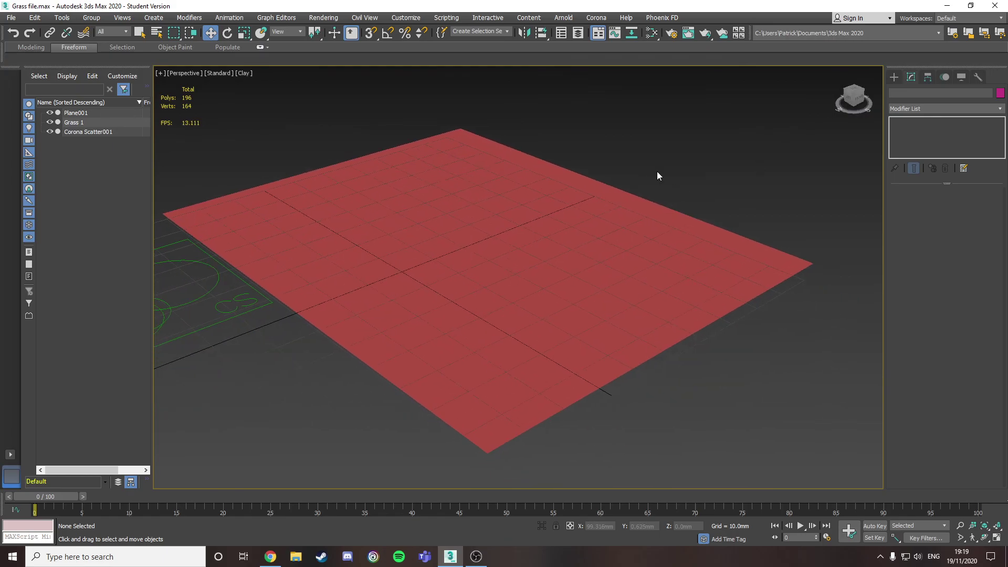